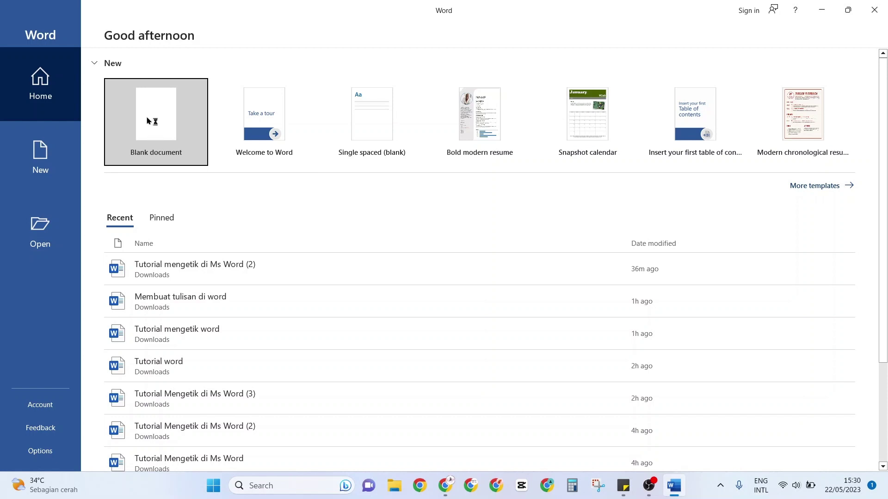
Create a blank document and save it in the Downloads folder as "tutorial menulis di WOrd"
{"action": "left_click", "coordinate": [157, 106]}
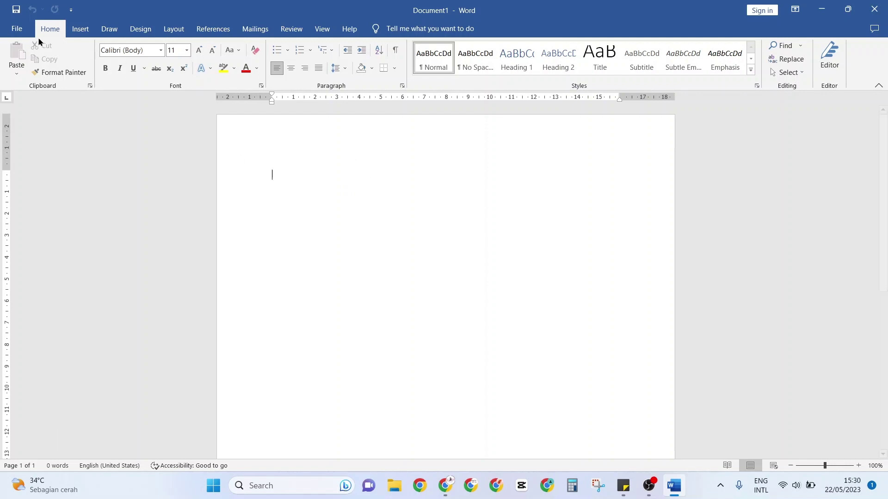
{"action": "left_click", "coordinate": [20, 31]}
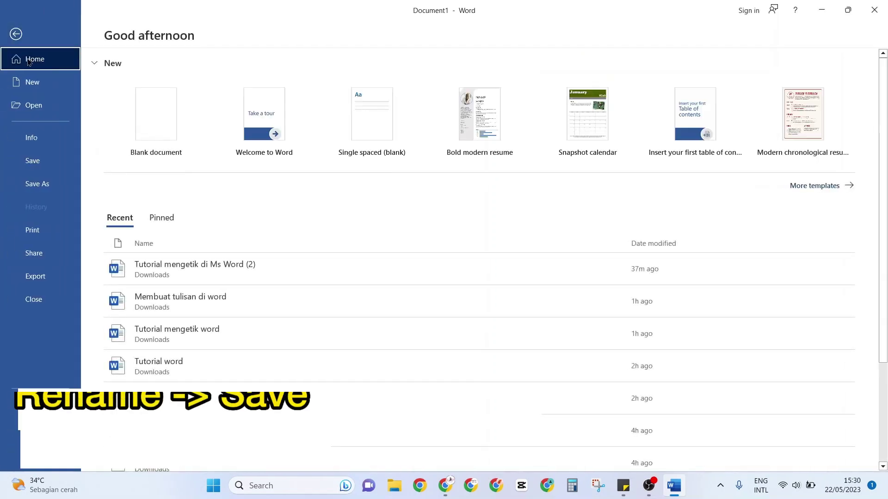
{"action": "left_click", "coordinate": [41, 165]}
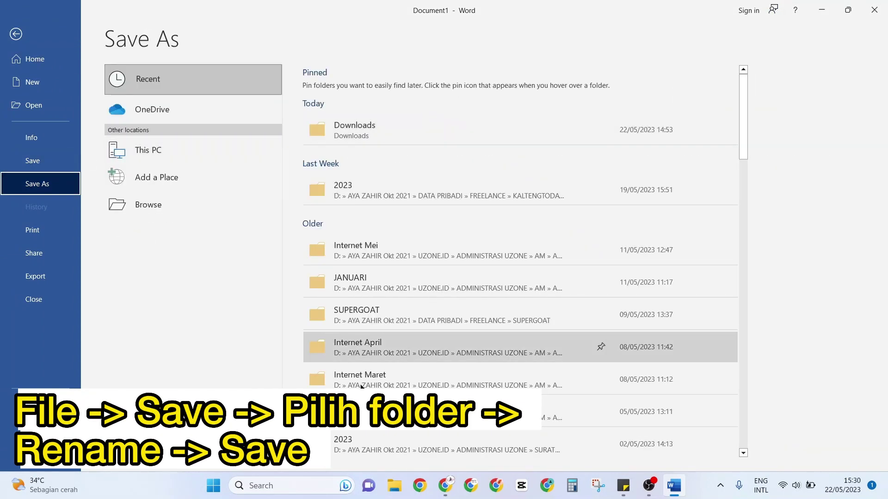
{"action": "left_click", "coordinate": [376, 128]}
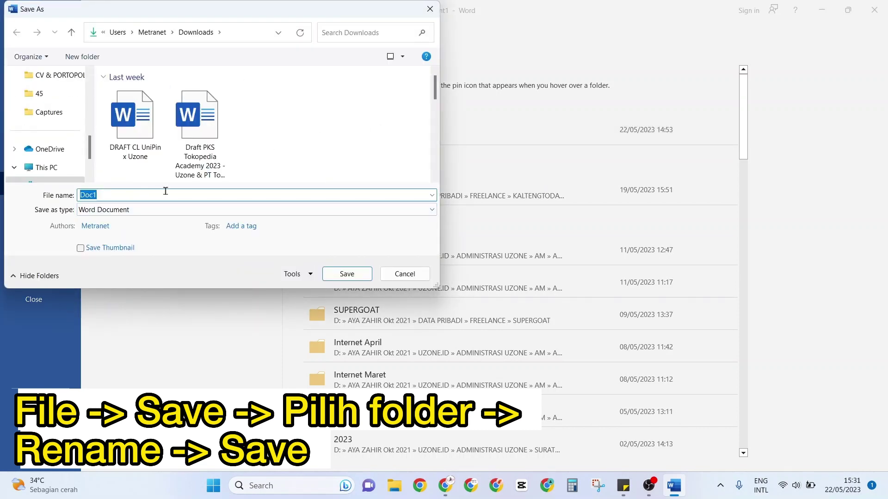
{"action": "type", "text": "tutorial menulis di WOrd"}
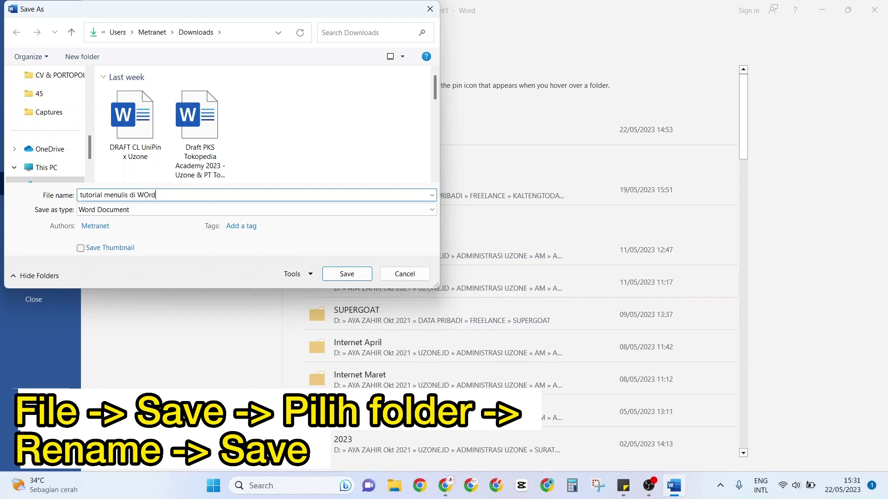
{"action": "left_click", "coordinate": [353, 276]}
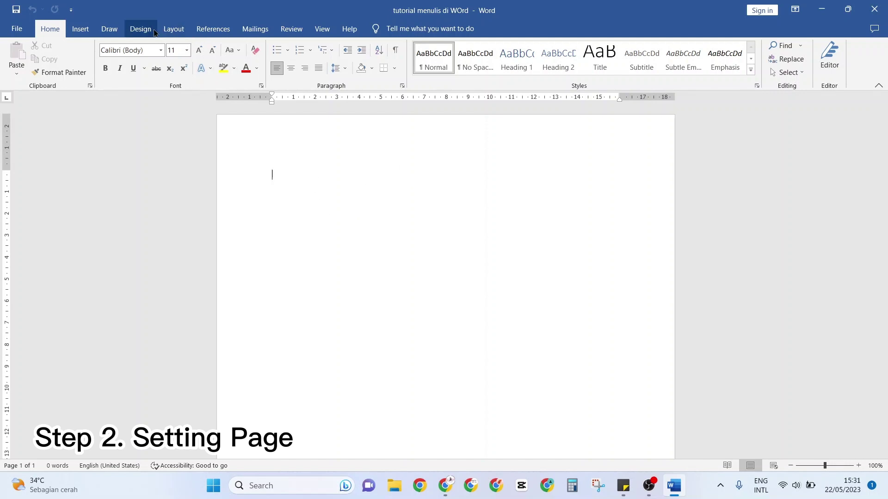
Set the document's paper size to A4 (21 cm x 29,7 cm)
{"action": "left_click", "coordinate": [173, 29]}
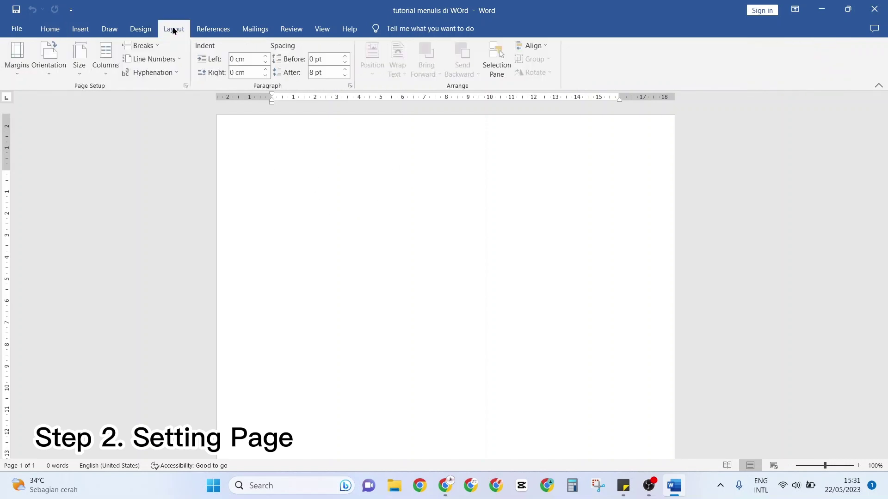
{"action": "left_click", "coordinate": [80, 77]}
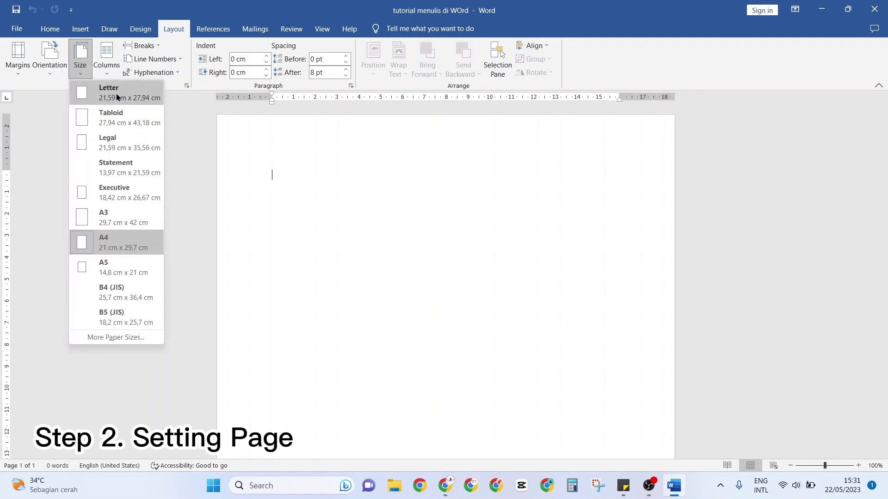
{"action": "left_click", "coordinate": [111, 241]}
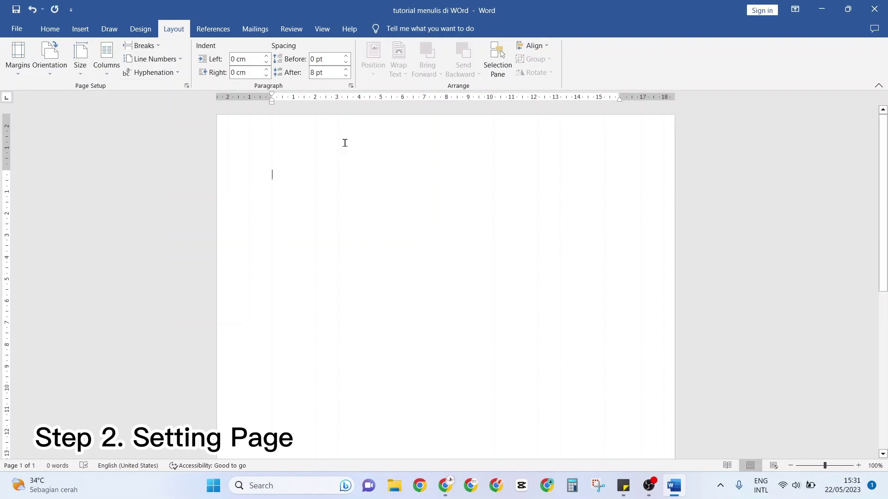
Write the title line "Youtube Ayazahir" at the start of the page and begin a new paragraph
{"action": "left_click", "coordinate": [49, 28]}
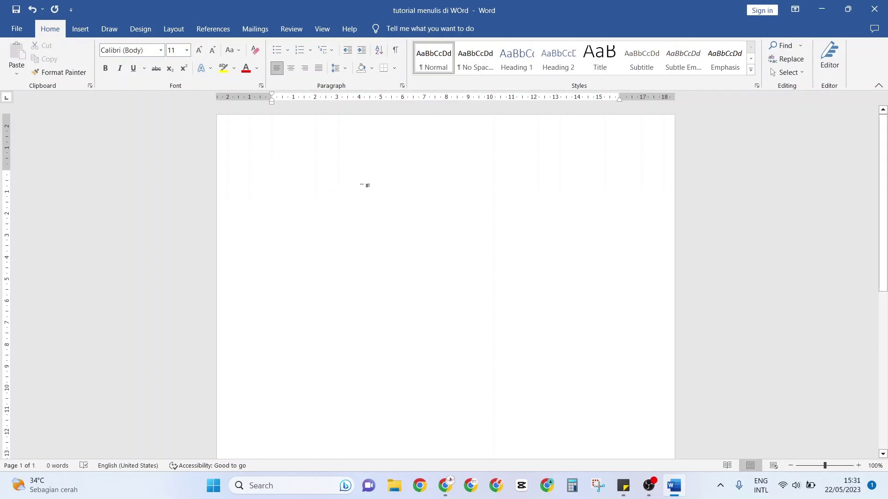
{"action": "type", "text": "Youtube Ayazhi"}
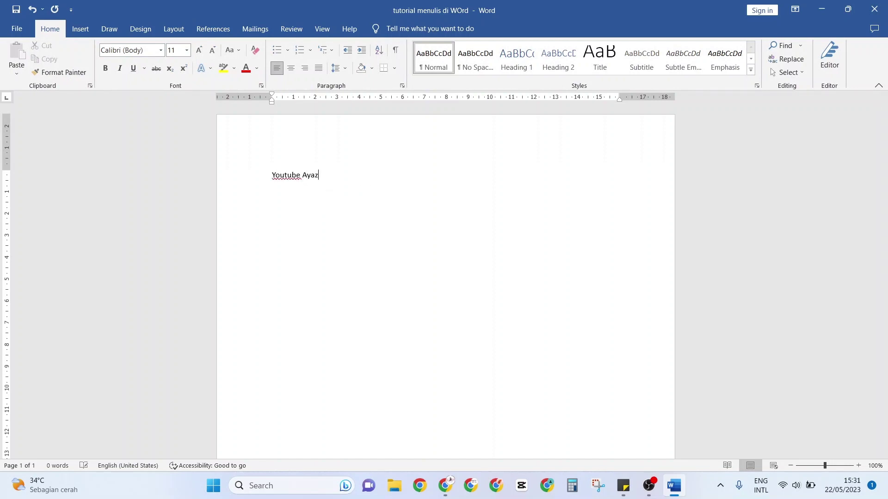
{"action": "key", "text": "BackSpace"}
{"action": "key", "text": "BackSpace"}
{"action": "type", "text": "ahir"}
{"action": "key", "text": "Return"}
Write the sentence "Ayazahir, adalah sebuah channel Youtube tutorial terkeren di Indonesia." below the title
{"action": "type", "text": "Ayazahir, adal"}
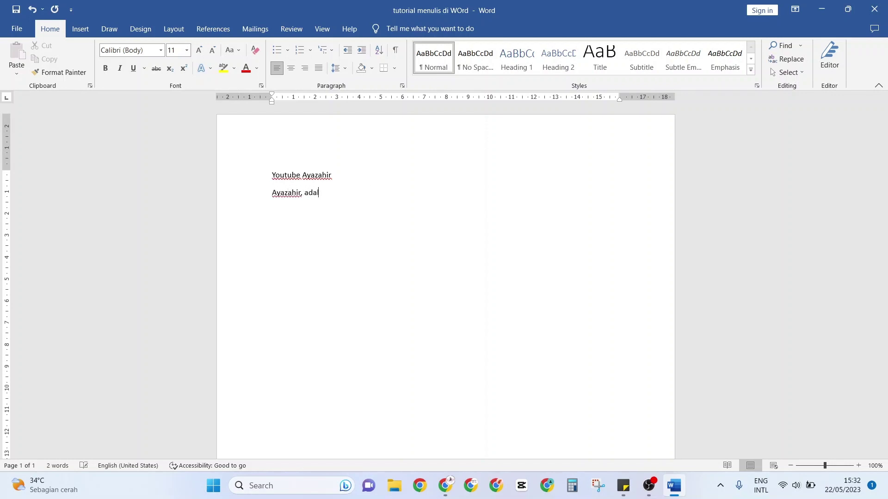
{"action": "type", "text": "ah sebuah channel Youtube tut"}
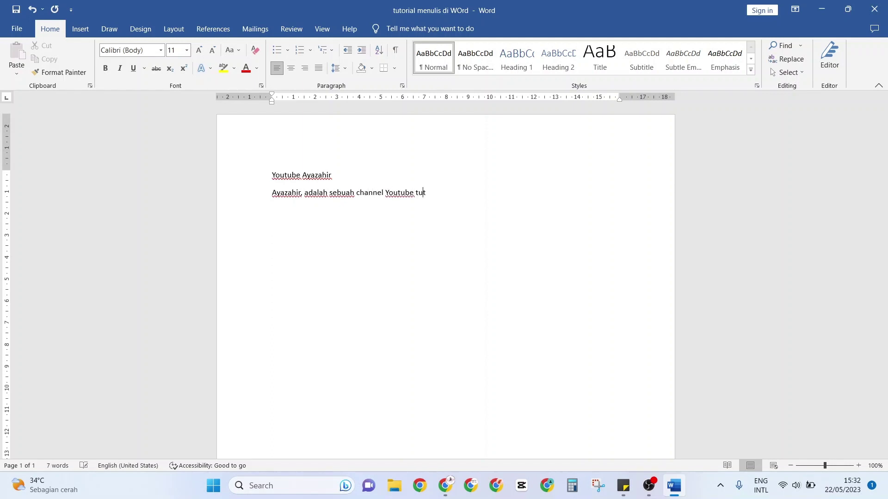
{"action": "type", "text": "orial terkeren di Indonesia."}
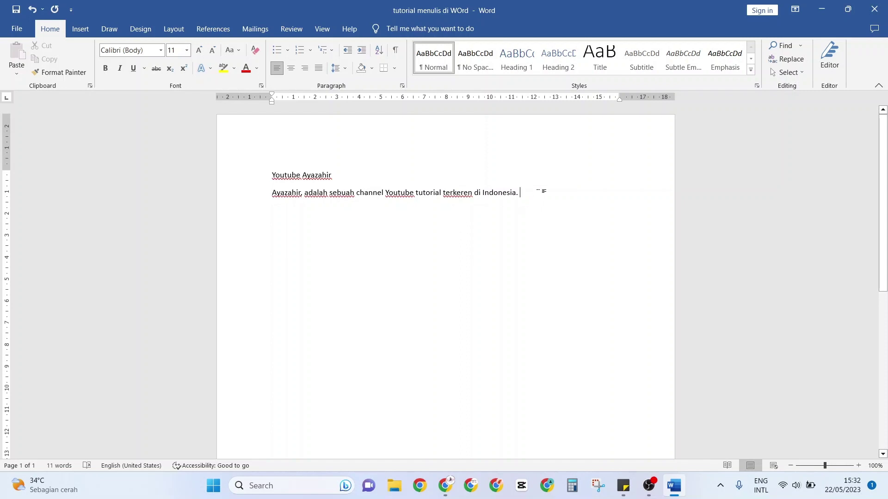
Copy the sentence below the title, paste it twice at the end of its paragraph, and start a new line
{"action": "double_click", "coordinate": [273, 196]}
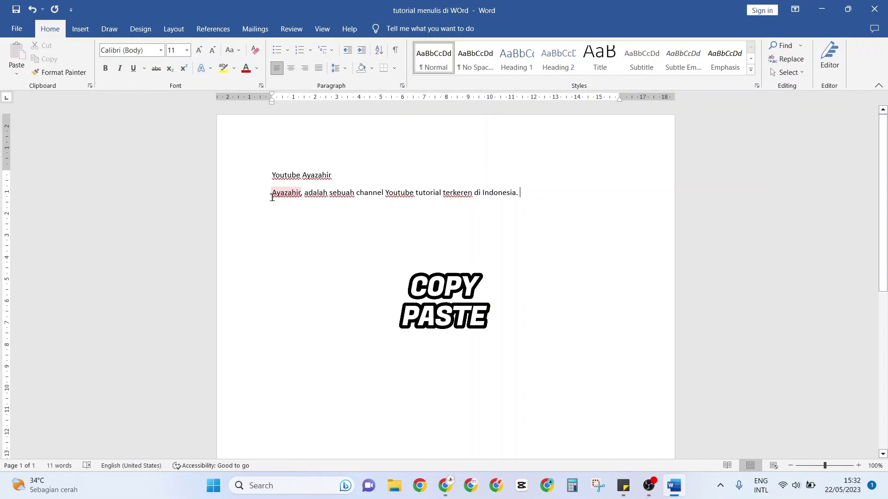
{"action": "left_click_drag", "start_coordinate": [273, 198], "coordinate": [517, 193]}
{"action": "key", "text": "ctrl+c"}
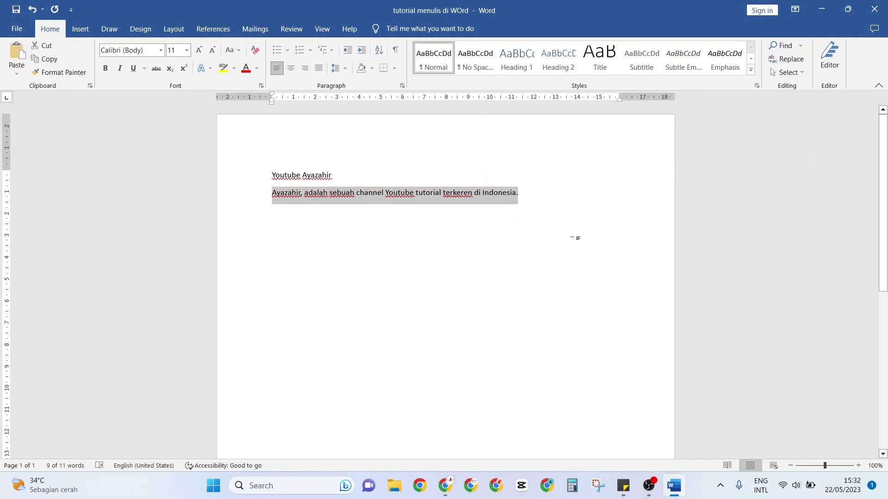
{"action": "left_click", "coordinate": [535, 192]}
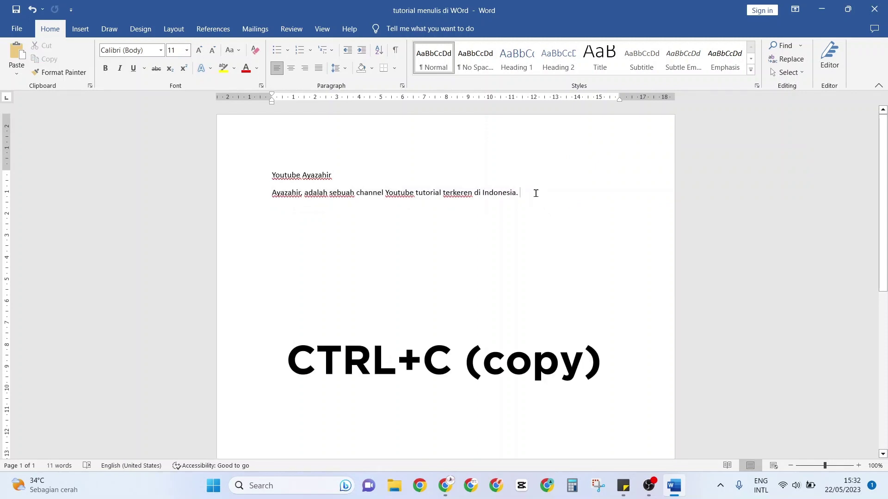
{"action": "key", "text": "ctrl+v"}
{"action": "key", "text": "ctrl+v"}
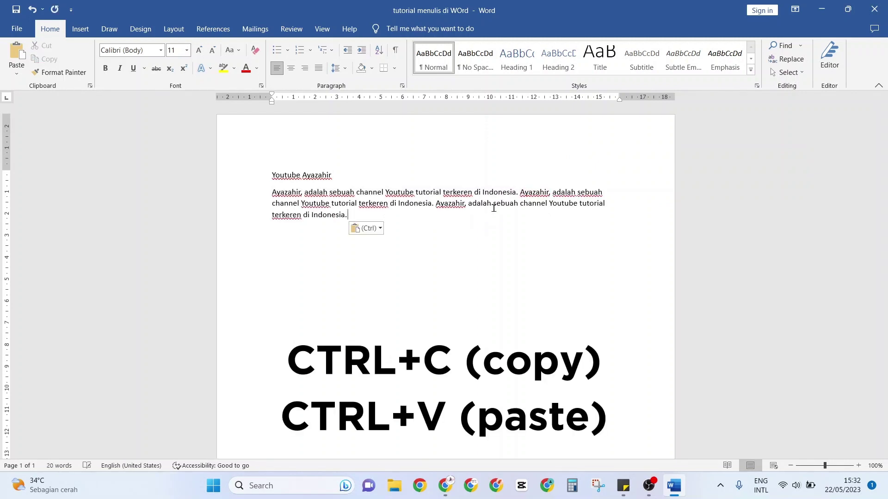
{"action": "key", "text": "Return"}
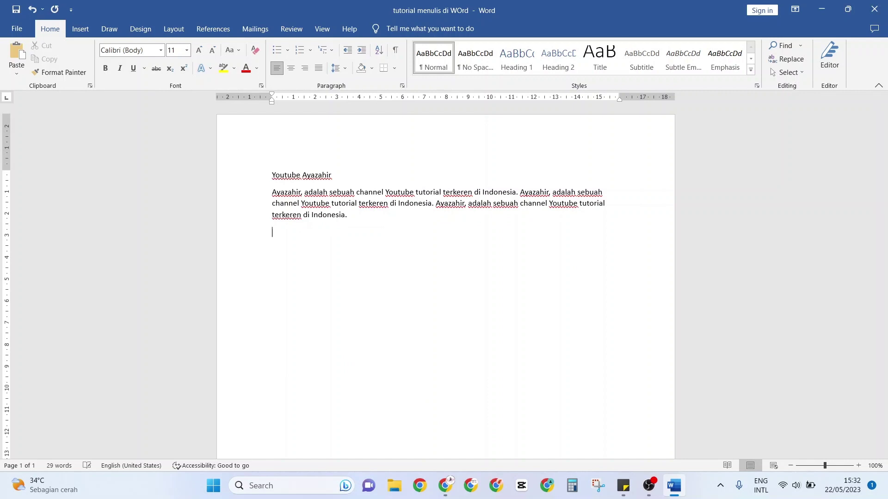
Copy the three-sentence paragraph and paste it four times below as separate paragraphs
{"action": "left_click_drag", "start_coordinate": [274, 192], "coordinate": [351, 216]}
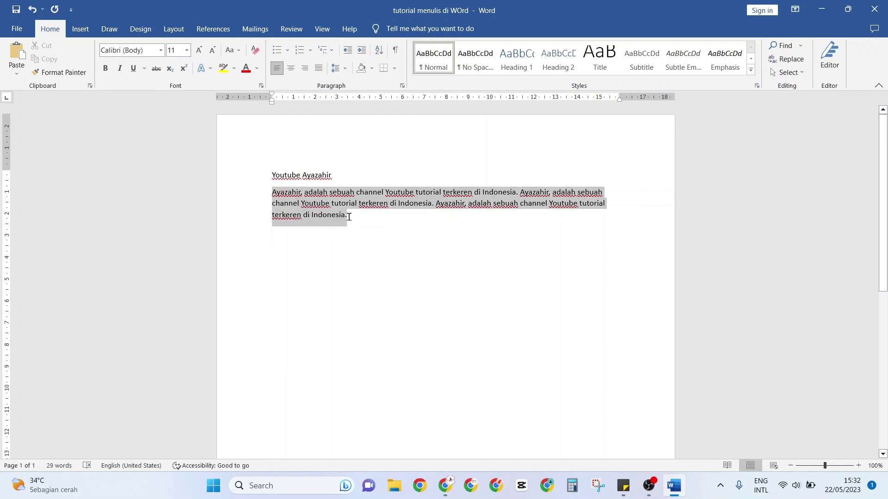
{"action": "key", "text": "ctrl+c"}
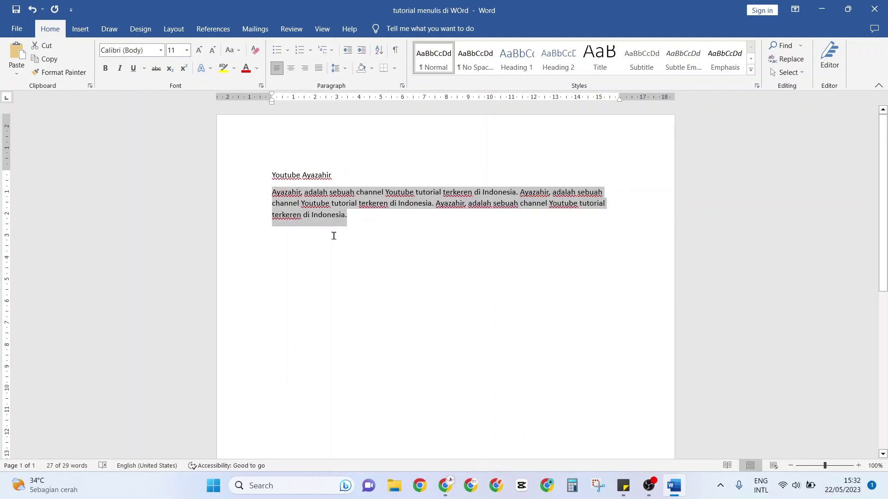
{"action": "left_click", "coordinate": [334, 233]}
{"action": "key", "text": "ctrl+v"}
{"action": "key", "text": "Escape"}
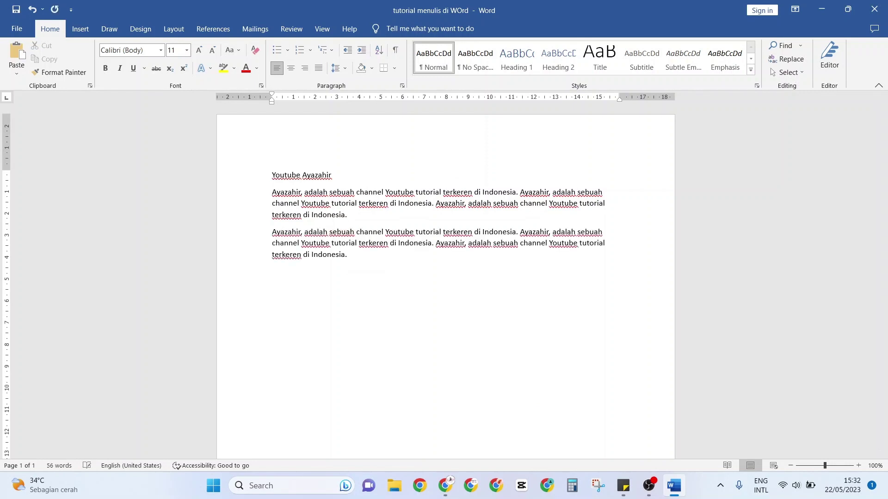
{"action": "key", "text": "ctrl+v"}
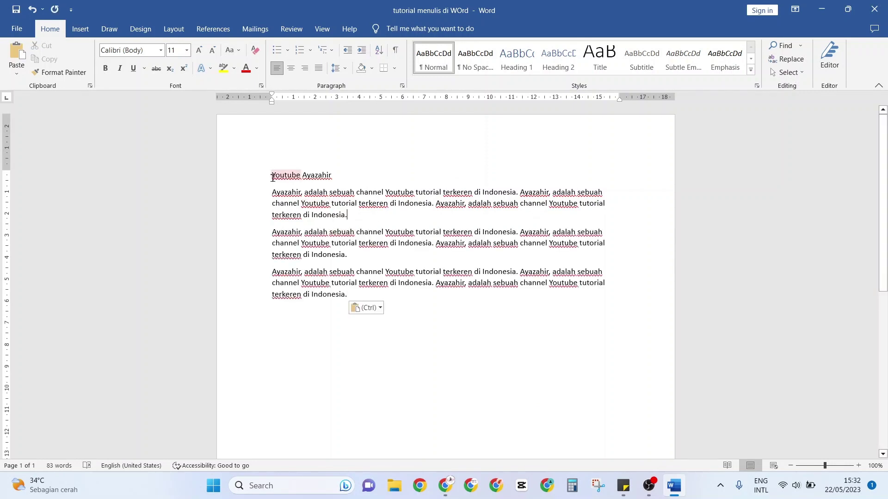
{"action": "key", "text": "Escape"}
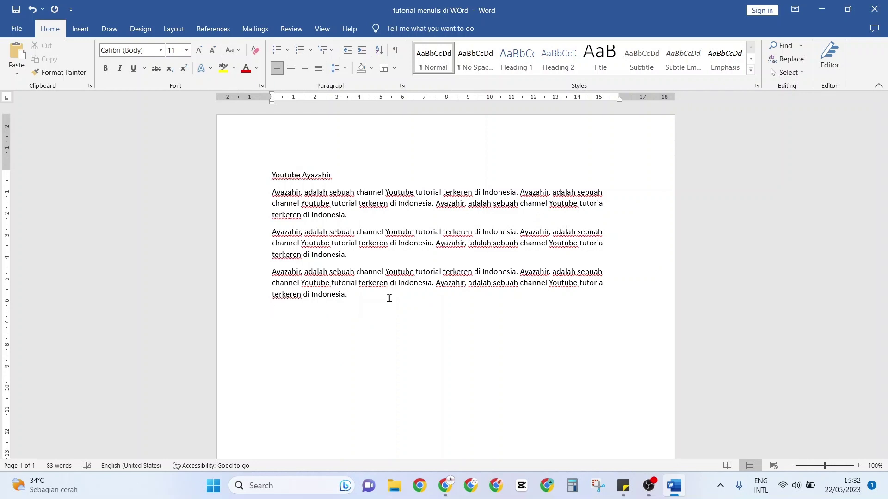
{"action": "key", "text": "ctrl+v"}
{"action": "key", "text": "Return"}
{"action": "key", "text": "ctrl+v"}
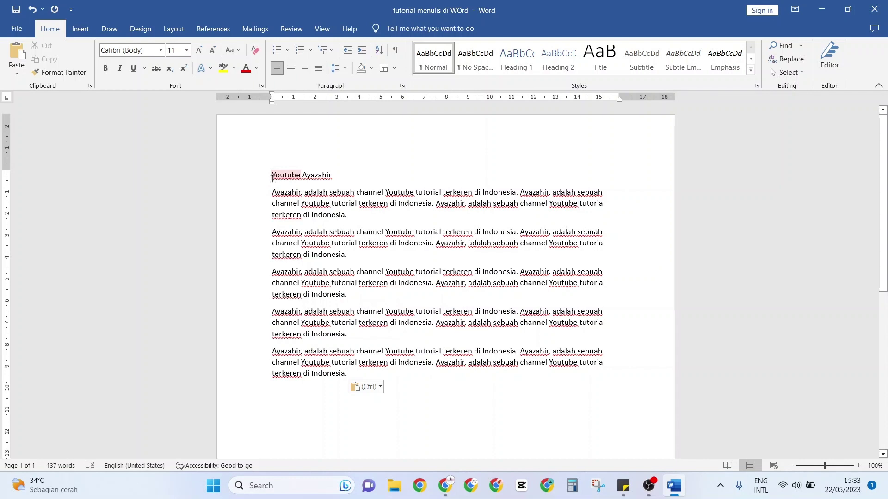
Format the title and all paragraphs in Times New Roman, size 12
{"action": "left_click_drag", "start_coordinate": [273, 178], "coordinate": [382, 374]}
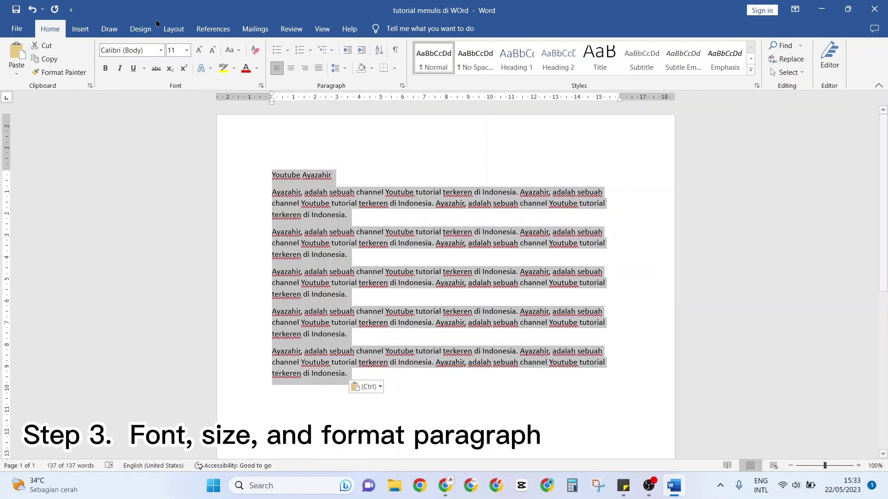
{"action": "left_click", "coordinate": [160, 49]}
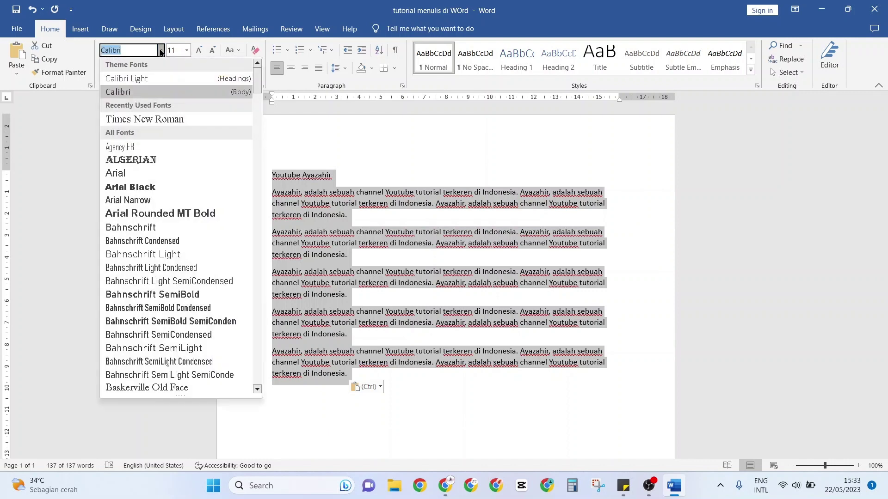
{"action": "left_click", "coordinate": [147, 116]}
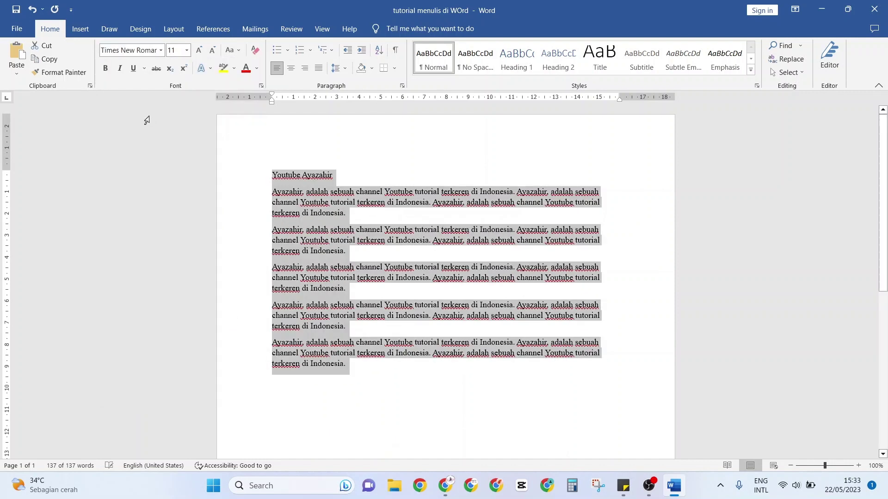
{"action": "left_click", "coordinate": [186, 50]}
{"action": "left_click", "coordinate": [176, 107]}
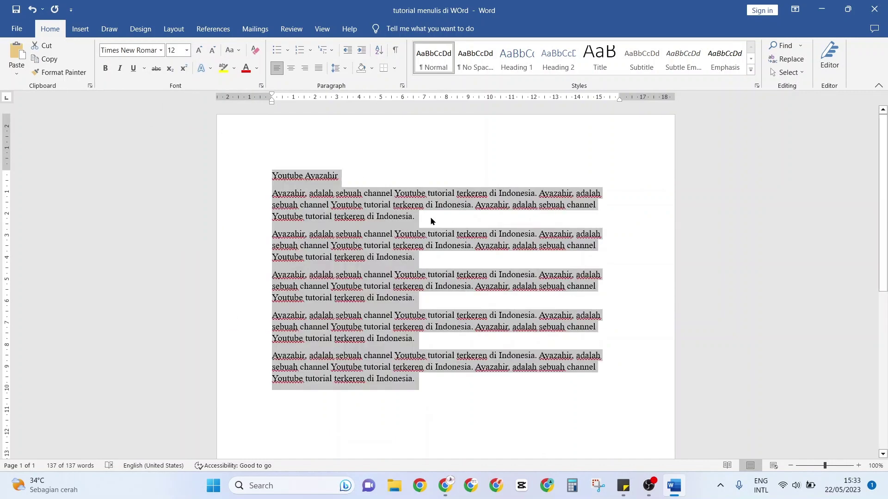
Set the line spacing of the entire document text to 1,5
{"action": "left_click", "coordinate": [432, 219]}
{"action": "left_click_drag", "start_coordinate": [272, 175], "coordinate": [537, 398]}
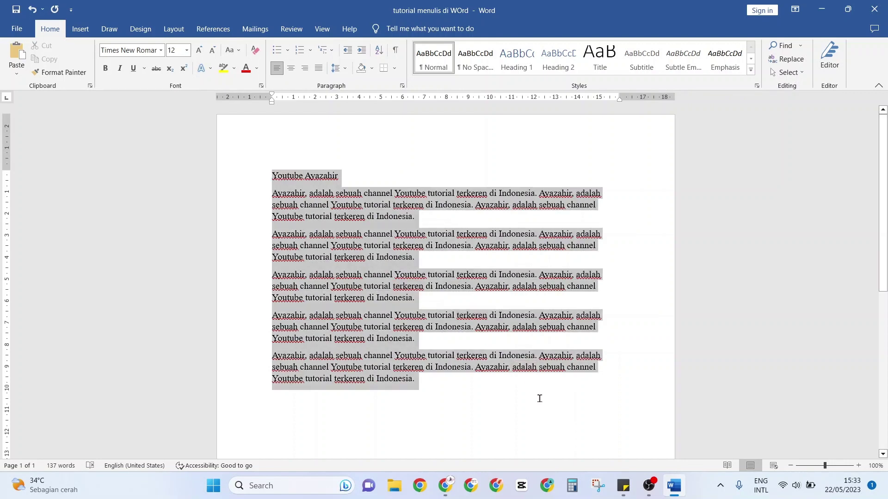
{"action": "left_click", "coordinate": [397, 217]}
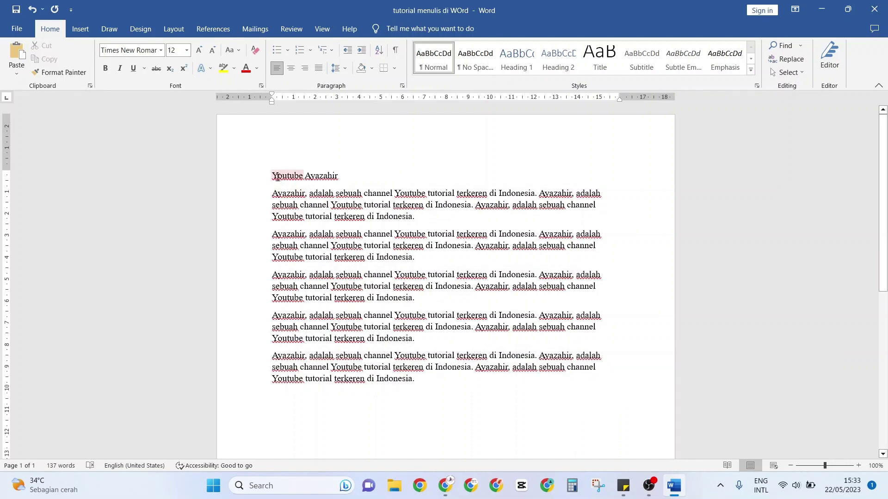
{"action": "key", "text": "ctrl+a"}
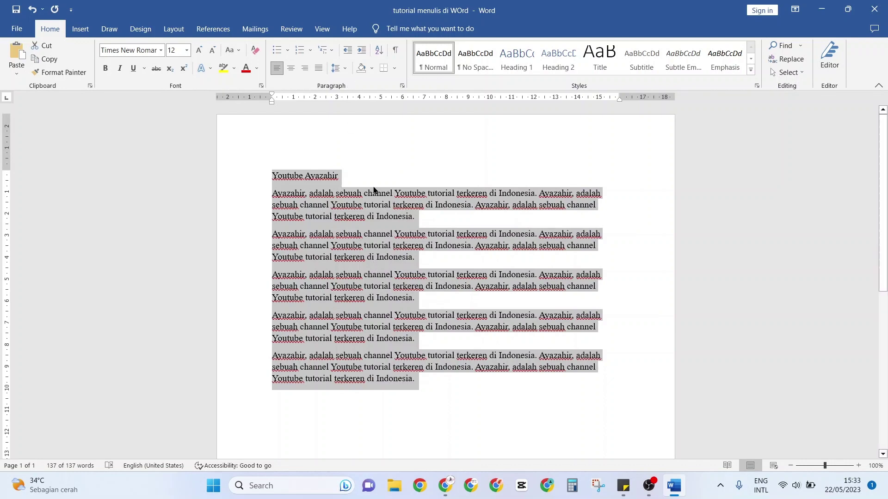
{"action": "left_click", "coordinate": [345, 69]}
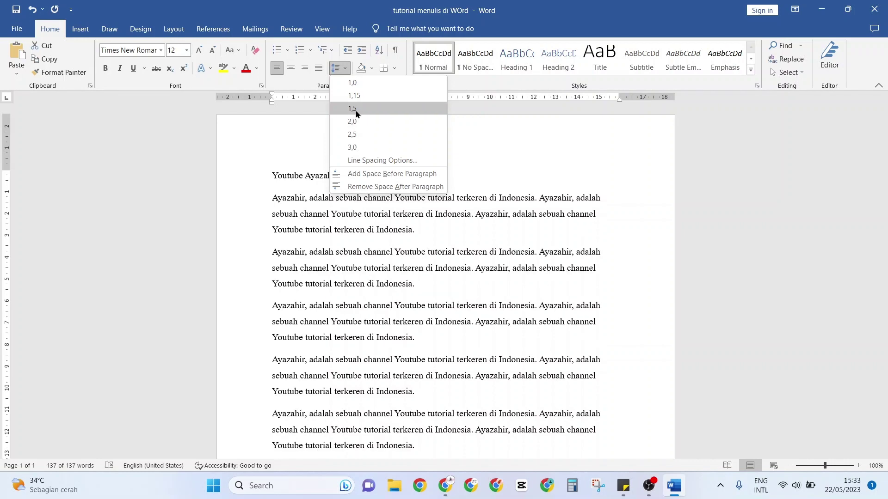
{"action": "left_click", "coordinate": [352, 108]}
{"action": "left_click", "coordinate": [278, 236]}
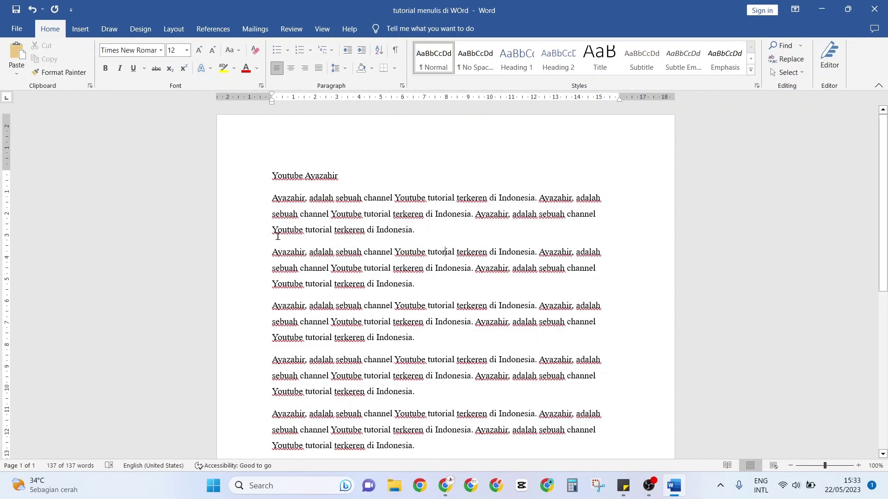
{"action": "scroll", "coordinate": [278, 236], "scroll_direction": "down", "scroll_amount": 1}
{"action": "left_click", "coordinate": [426, 202]}
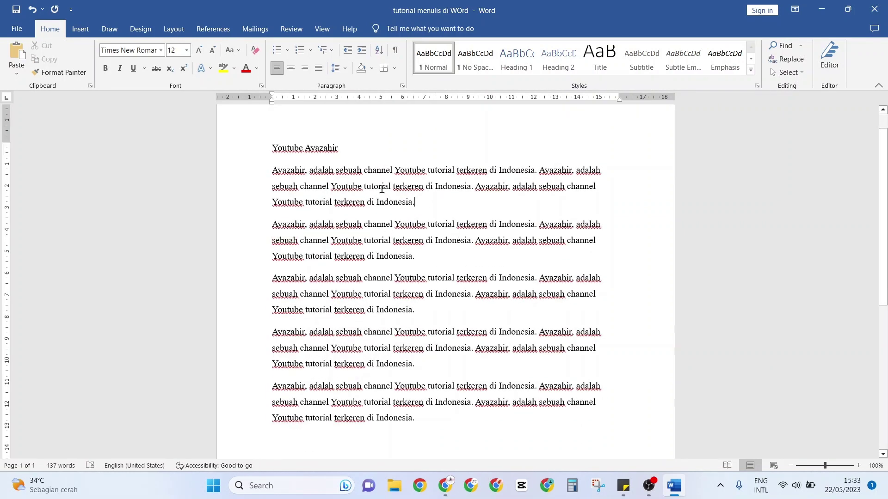
Justify the entire document text, from the title to the end of the last paragraph
{"action": "double_click", "coordinate": [274, 148]}
{"action": "double_click", "coordinate": [286, 174]}
{"action": "left_click_drag", "start_coordinate": [273, 148], "coordinate": [445, 422]}
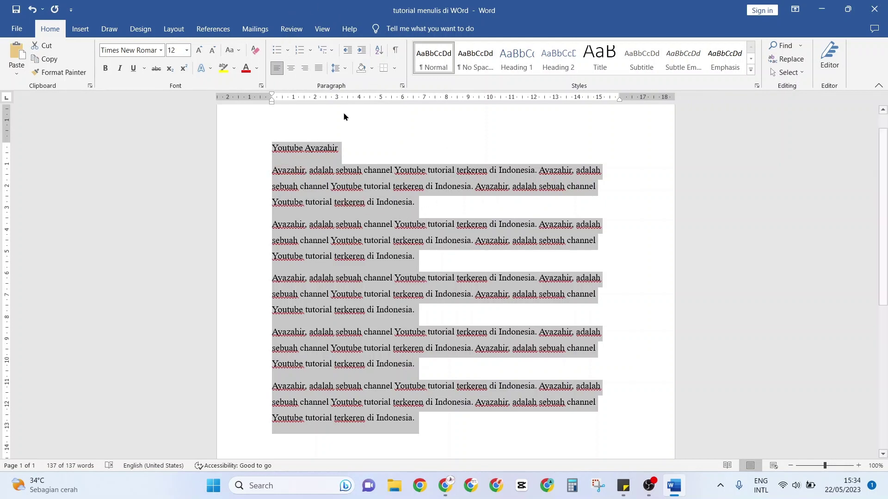
{"action": "left_click", "coordinate": [319, 69]}
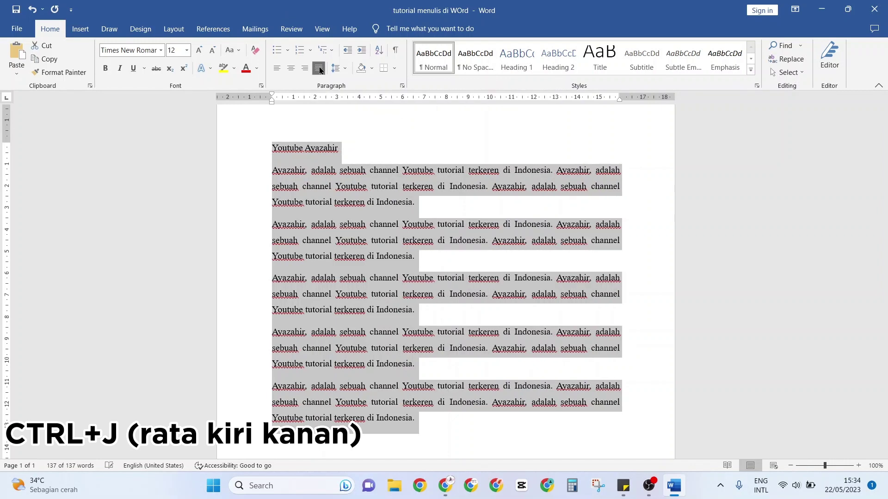
{"action": "left_click", "coordinate": [428, 207]}
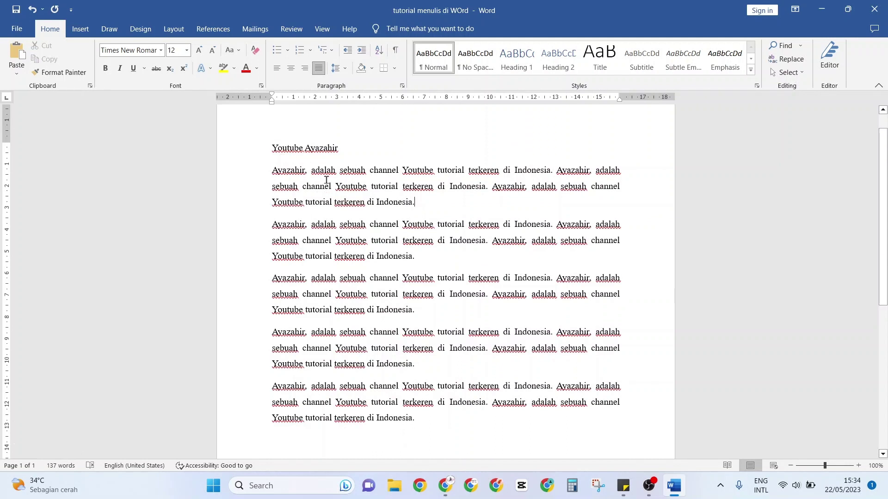
Center the title line "Youtube Ayazahir" above the first paragraph
{"action": "scroll", "coordinate": [277, 176], "scroll_direction": "up", "scroll_amount": 1}
{"action": "left_click_drag", "start_coordinate": [274, 175], "coordinate": [337, 176]}
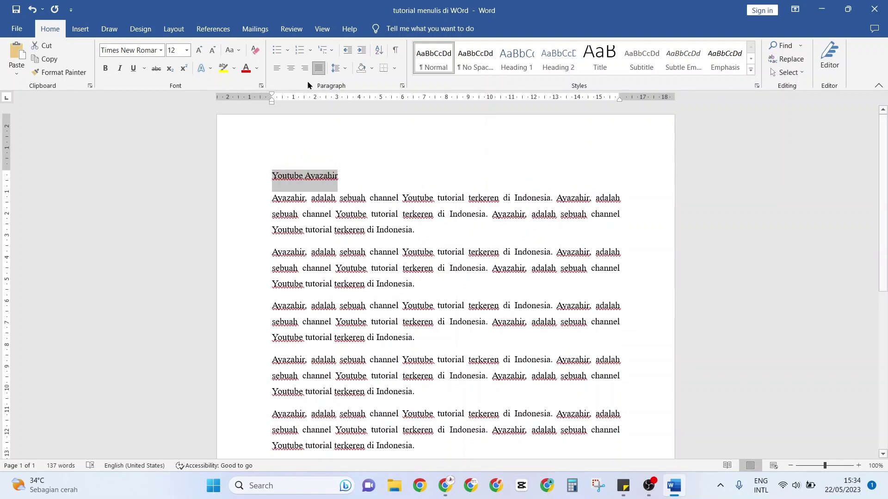
{"action": "left_click", "coordinate": [291, 70]}
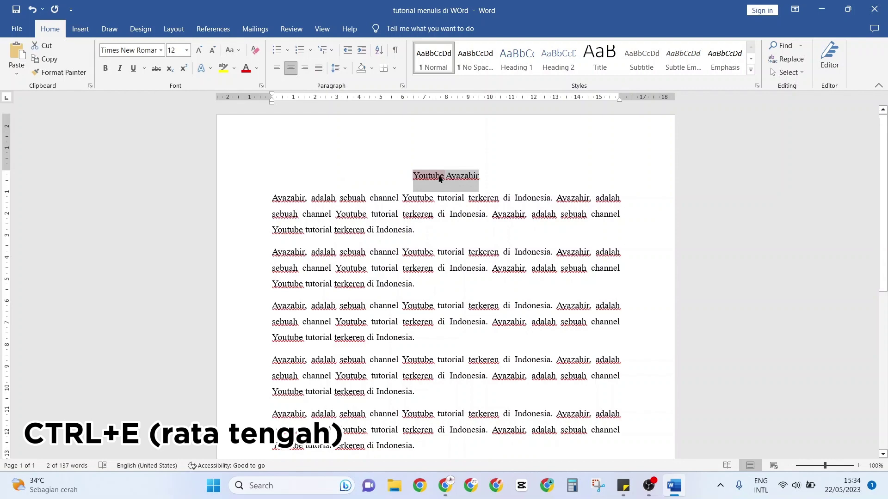
{"action": "left_click", "coordinate": [462, 231]}
{"action": "scroll", "coordinate": [368, 254], "scroll_direction": "down", "scroll_amount": 1}
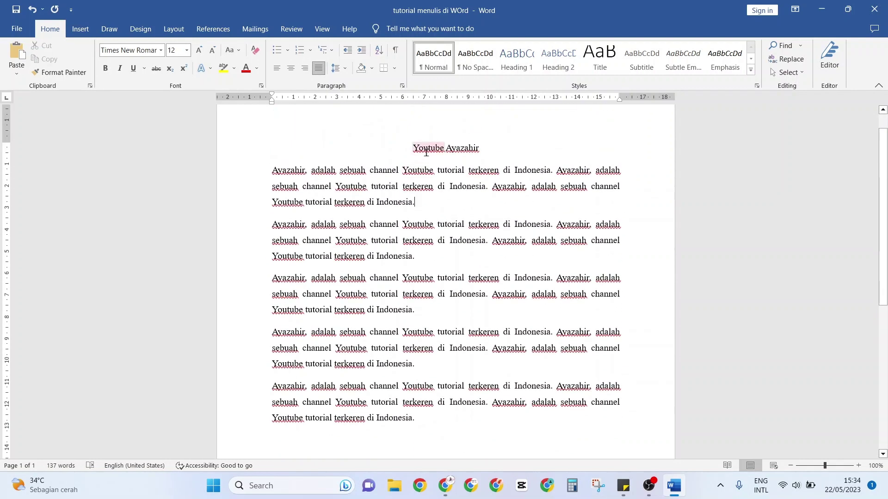
Change the centered title's letter case to UPPERCASE
{"action": "left_click_drag", "start_coordinate": [413, 148], "coordinate": [479, 149]}
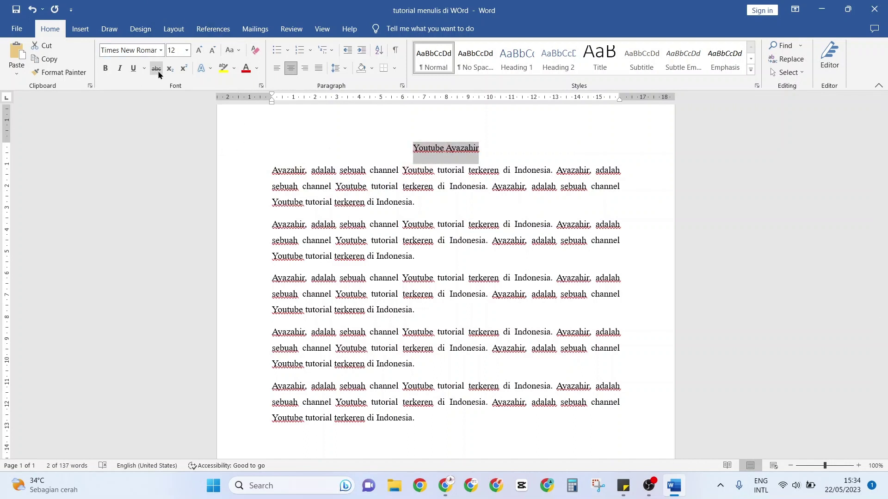
{"action": "left_click", "coordinate": [240, 53]}
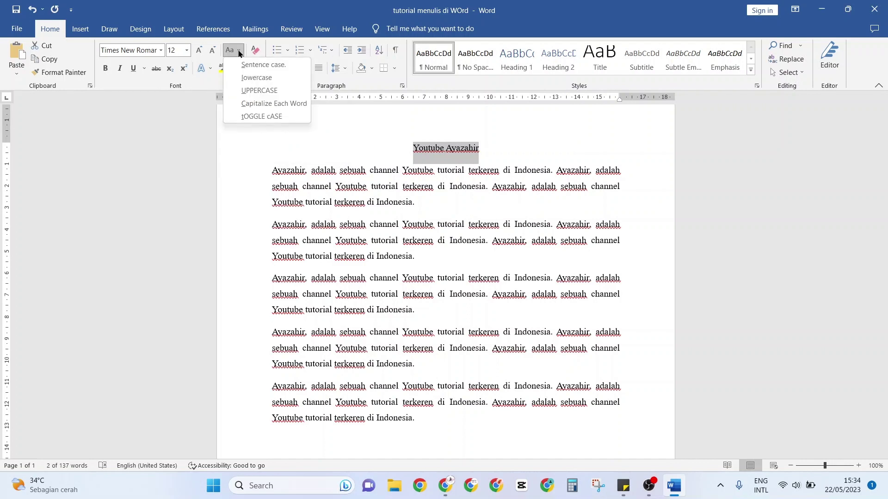
{"action": "left_click", "coordinate": [249, 90]}
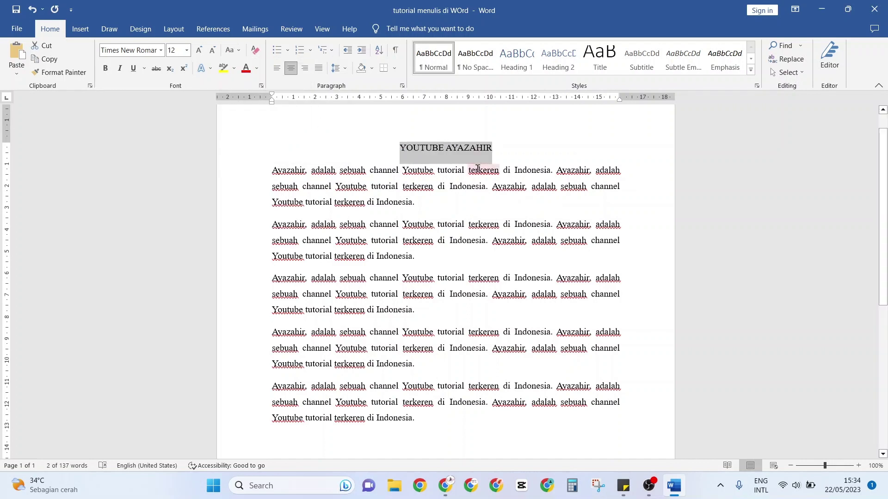
Try the title in lowercase and in Capitalize Each Word
{"action": "left_click", "coordinate": [408, 149]}
{"action": "left_click_drag", "start_coordinate": [409, 149], "coordinate": [492, 144]}
{"action": "left_click", "coordinate": [235, 55]}
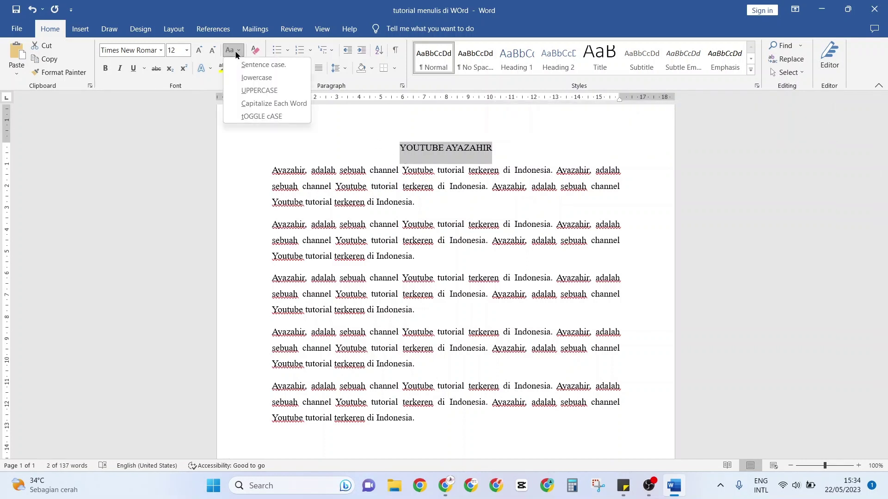
{"action": "left_click", "coordinate": [256, 77]}
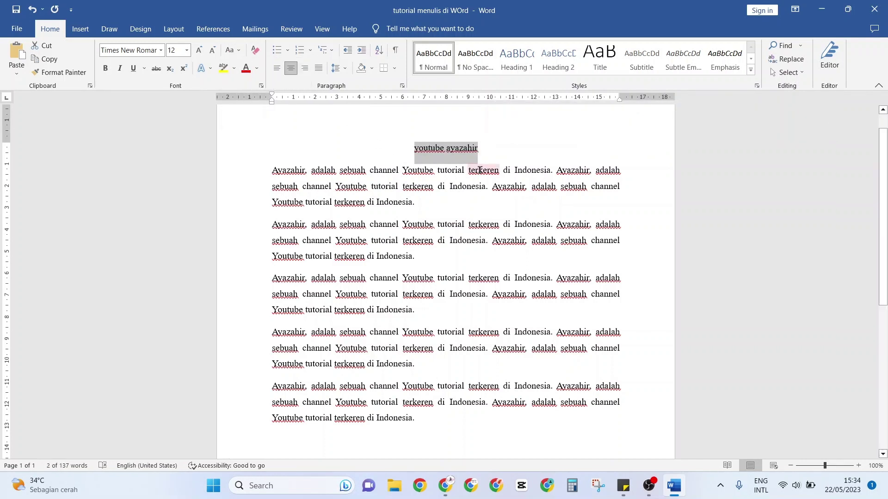
{"action": "left_click", "coordinate": [238, 52]}
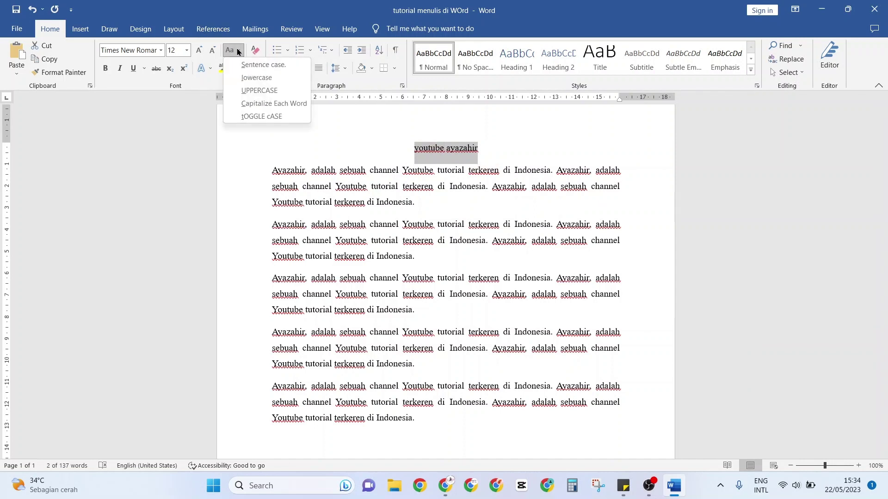
{"action": "left_click", "coordinate": [272, 104]}
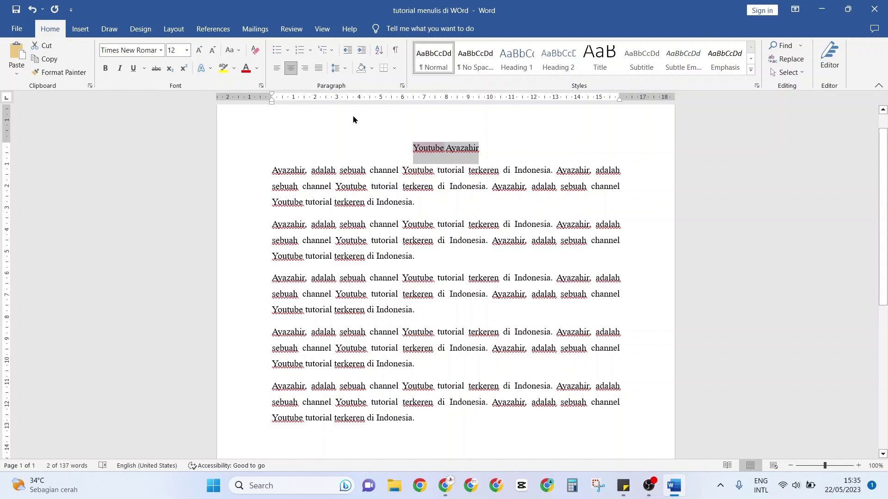
Return the title to UPPERCASE and deselect it
{"action": "left_click", "coordinate": [231, 50]}
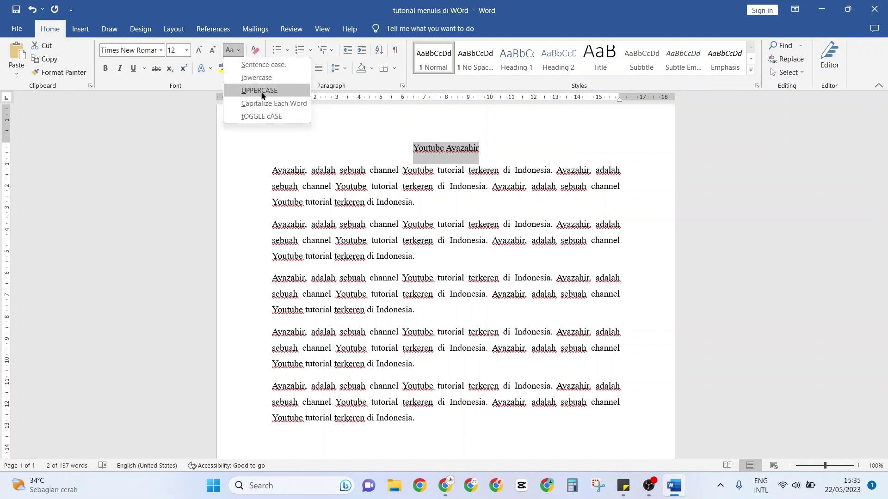
{"action": "left_click", "coordinate": [265, 91]}
{"action": "left_click", "coordinate": [457, 200]}
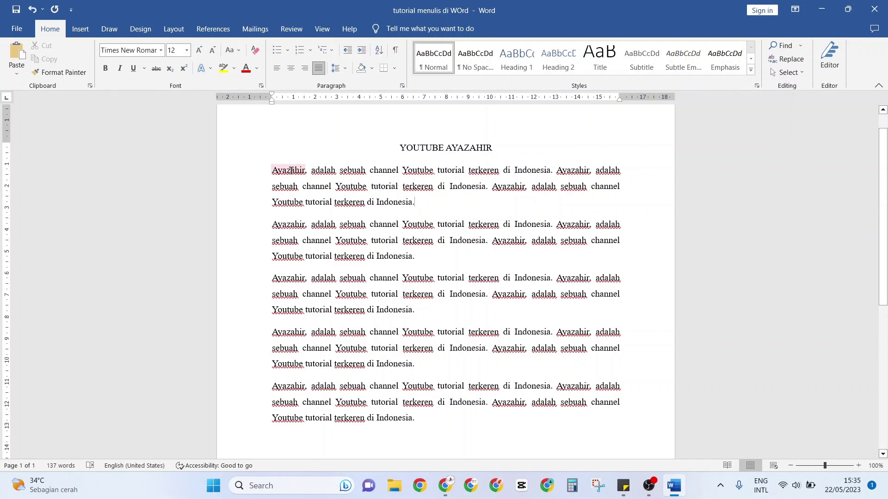
Make the entire first paragraph below the title bold
{"action": "left_click_drag", "start_coordinate": [271, 170], "coordinate": [415, 199]}
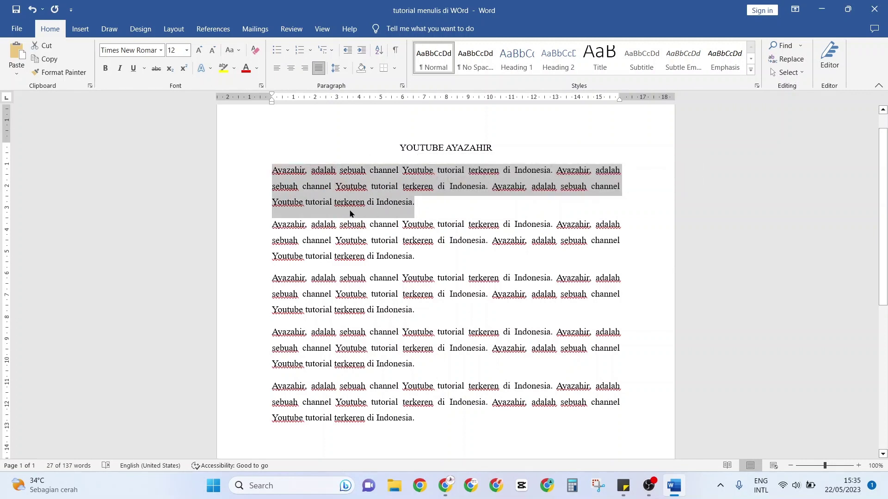
{"action": "left_click_drag", "start_coordinate": [273, 171], "coordinate": [415, 200]}
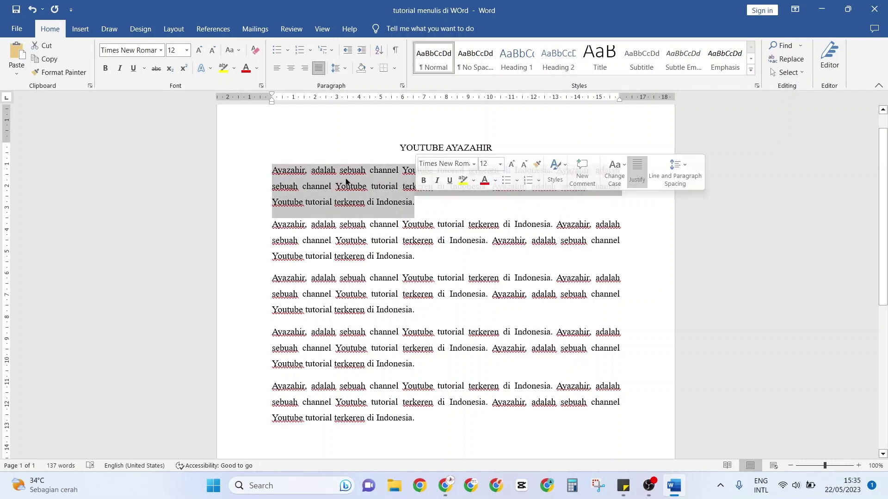
{"action": "left_click", "coordinate": [105, 69]}
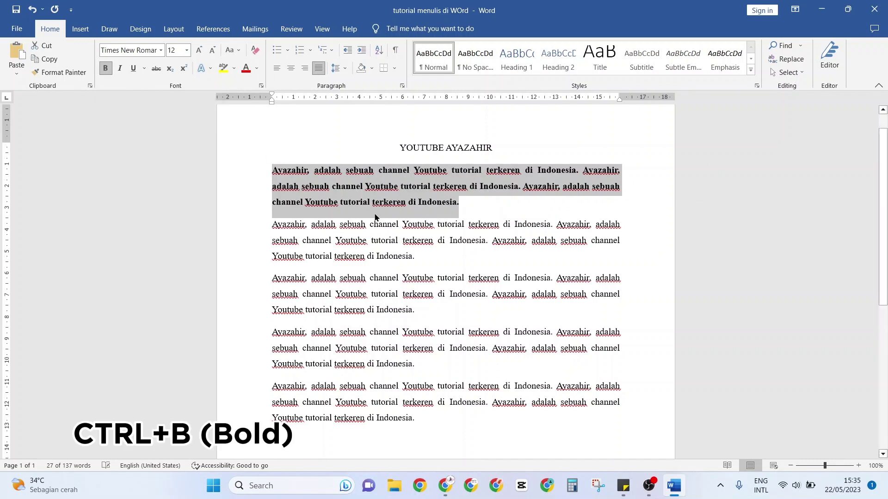
Make the entire second paragraph italic
{"action": "left_click", "coordinate": [399, 254]}
{"action": "left_click_drag", "start_coordinate": [274, 224], "coordinate": [423, 257]}
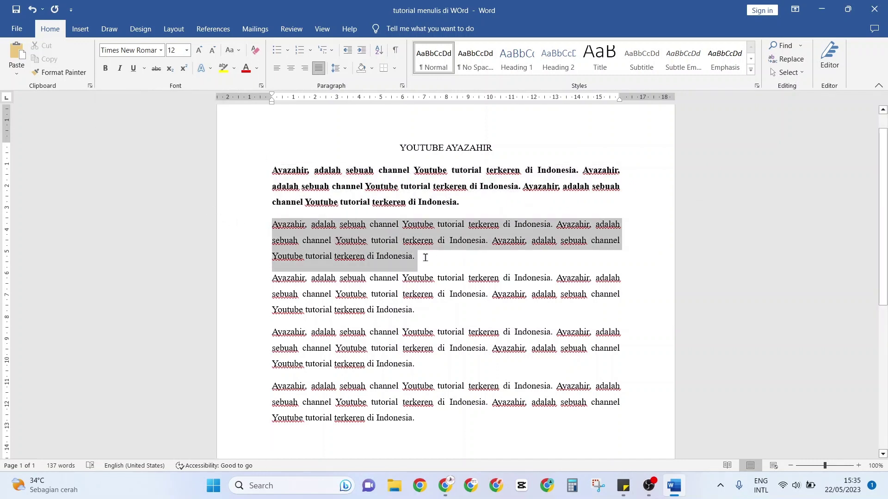
{"action": "left_click", "coordinate": [119, 68]}
Underline the entire third paragraph with a single line
{"action": "scroll", "coordinate": [447, 298], "scroll_direction": "down", "scroll_amount": 1}
{"action": "scroll", "coordinate": [447, 298], "scroll_direction": "down", "scroll_amount": 2}
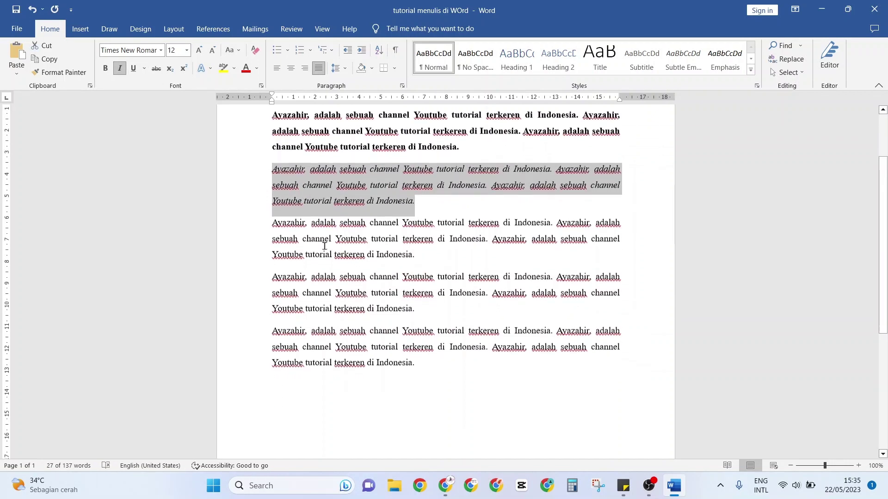
{"action": "left_click", "coordinate": [446, 299]}
{"action": "left_click_drag", "start_coordinate": [273, 223], "coordinate": [420, 257]}
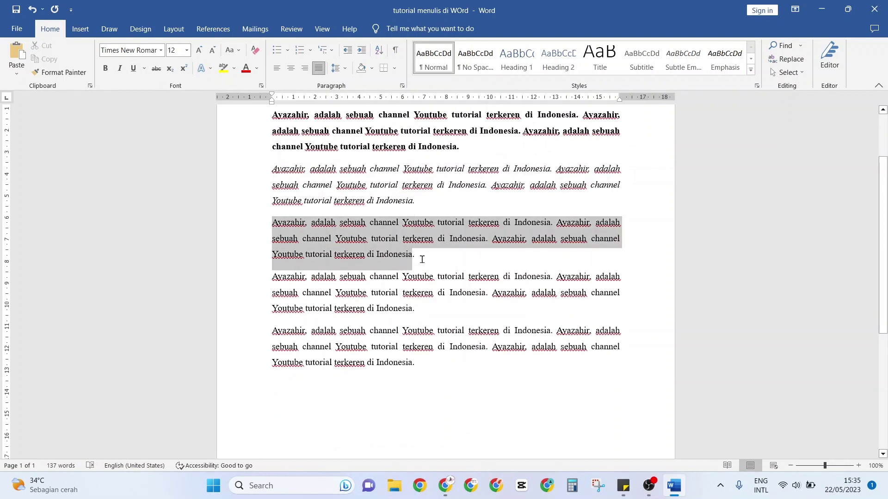
{"action": "left_click", "coordinate": [134, 69]}
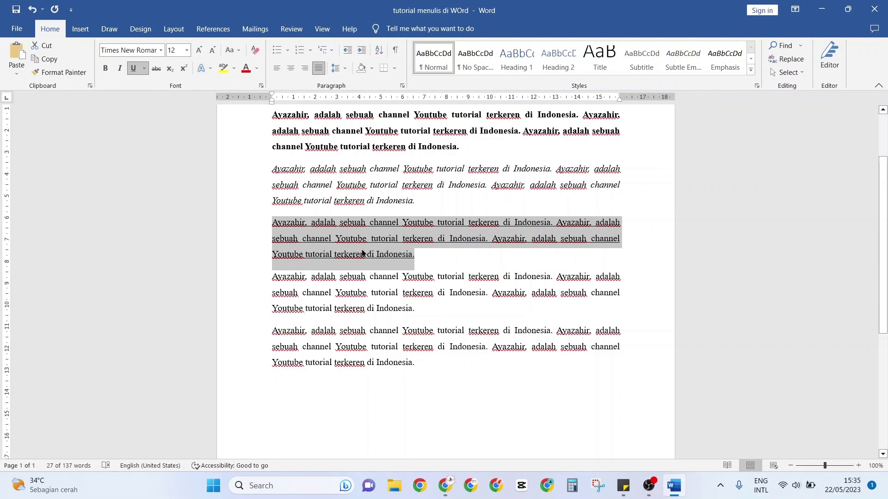
View the underline style and color options for the third paragraph, and reapply its single underline
{"action": "left_click", "coordinate": [144, 68]}
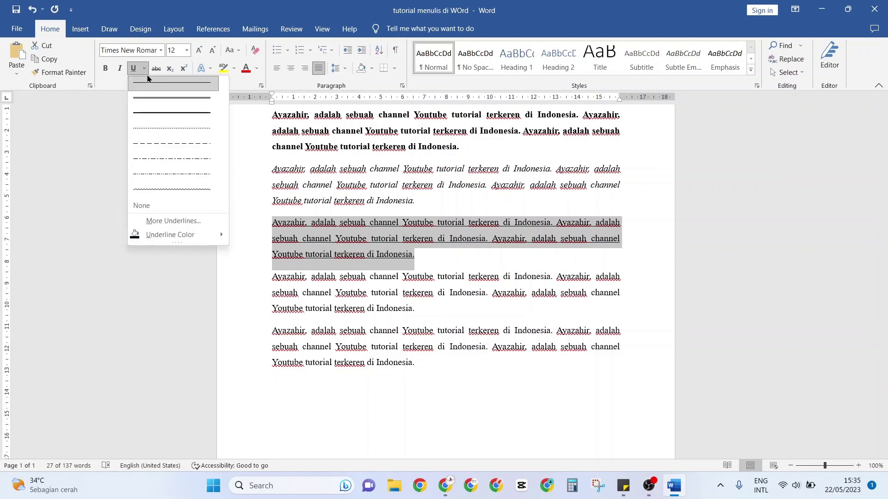
{"action": "mouse_move", "coordinate": [169, 234]}
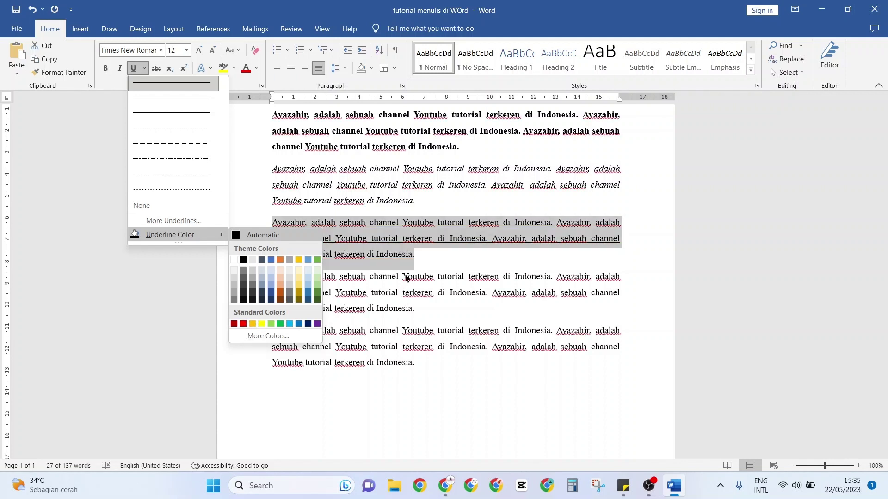
{"action": "left_click", "coordinate": [242, 134]}
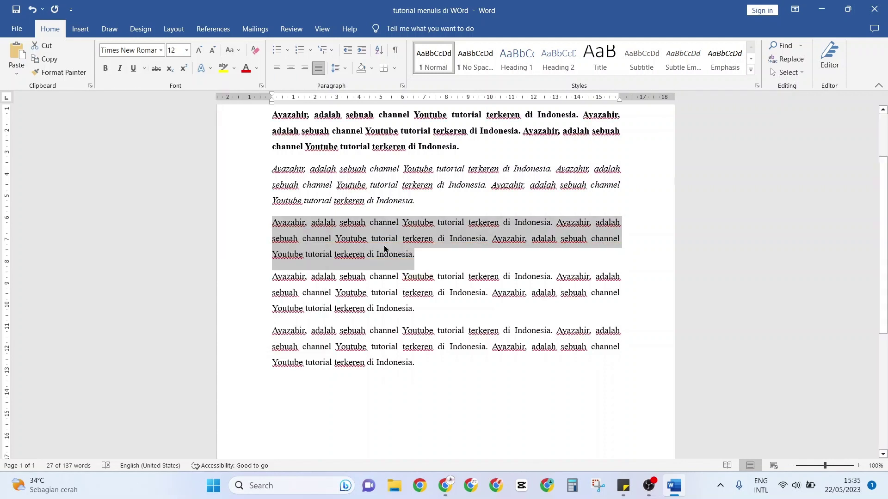
{"action": "left_click", "coordinate": [133, 68]}
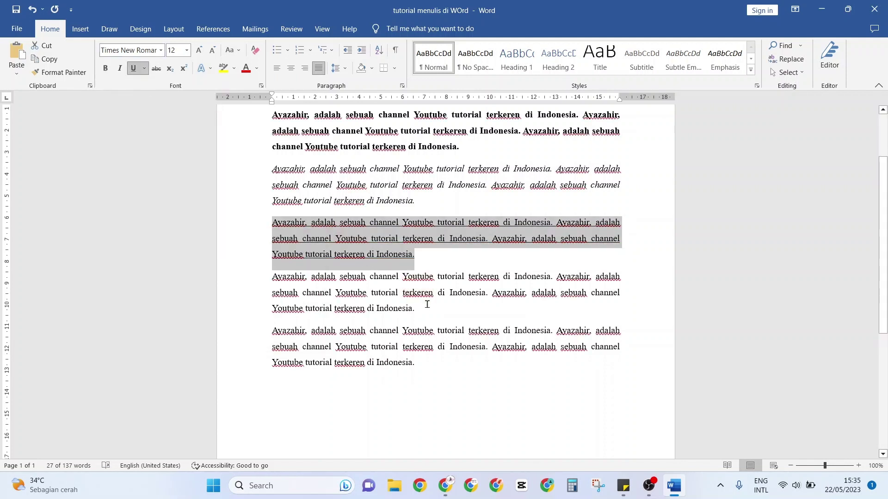
{"action": "left_click", "coordinate": [454, 316]}
{"action": "scroll", "coordinate": [354, 312], "scroll_direction": "down", "scroll_amount": 1}
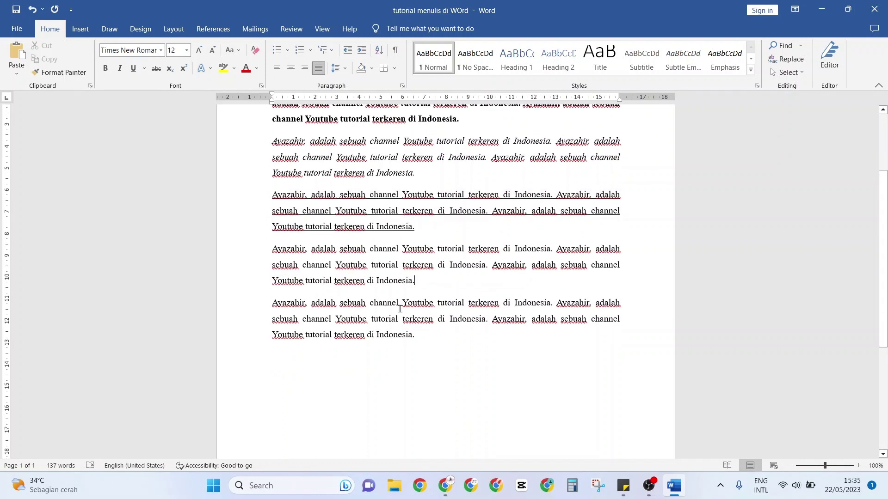
{"action": "double_click", "coordinate": [277, 247]}
{"action": "left_click_drag", "start_coordinate": [299, 253], "coordinate": [413, 280]}
{"action": "left_click", "coordinate": [276, 250]}
{"action": "double_click", "coordinate": [277, 250]}
{"action": "right_click", "coordinate": [278, 255]}
{"action": "key", "text": "Escape"}
{"action": "triple_click", "coordinate": [329, 265]}
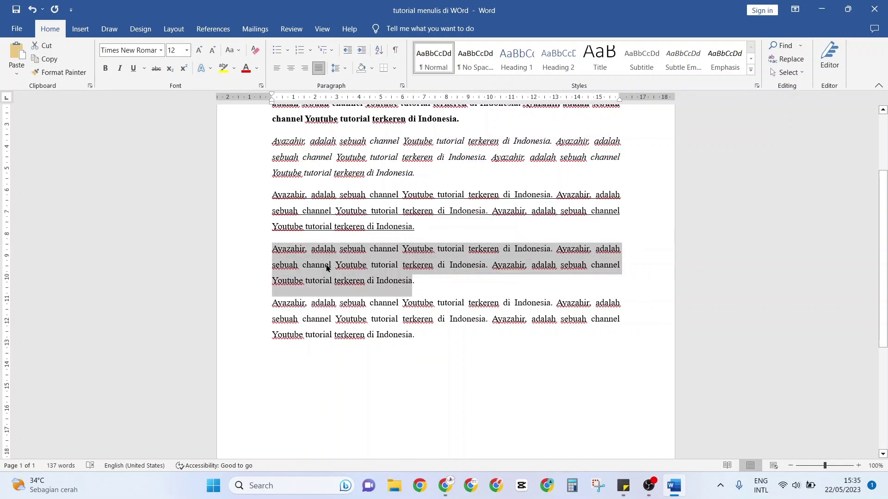
{"action": "left_click", "coordinate": [272, 248]}
{"action": "left_click", "coordinate": [320, 209]}
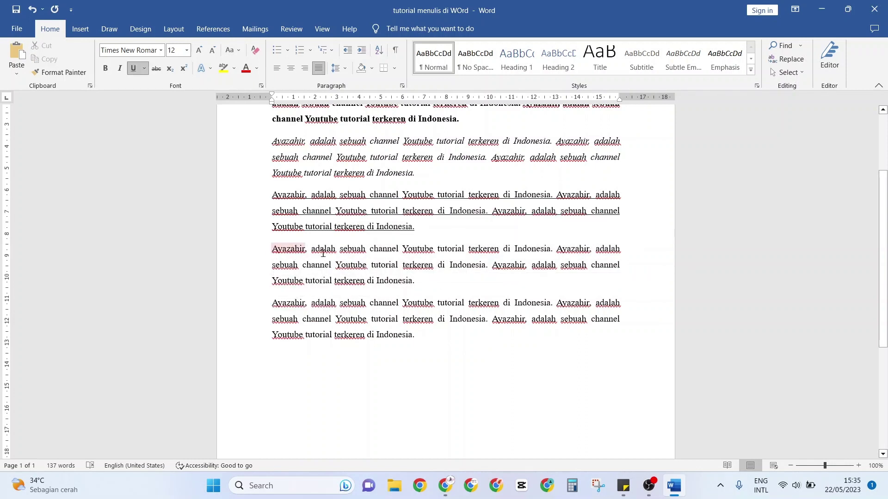
Highlight the entire fourth paragraph in yellow and view the other available highlight colors
{"action": "left_click_drag", "start_coordinate": [323, 253], "coordinate": [415, 279]}
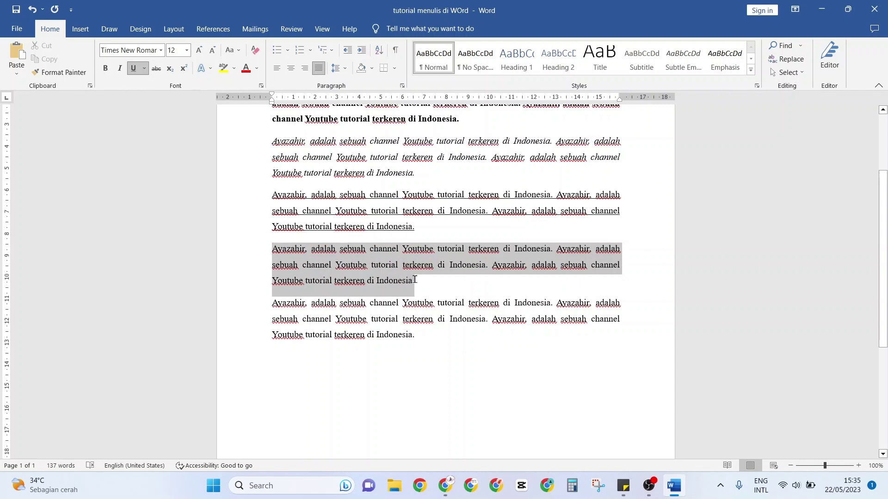
{"action": "left_click_drag", "start_coordinate": [415, 283], "coordinate": [415, 283]}
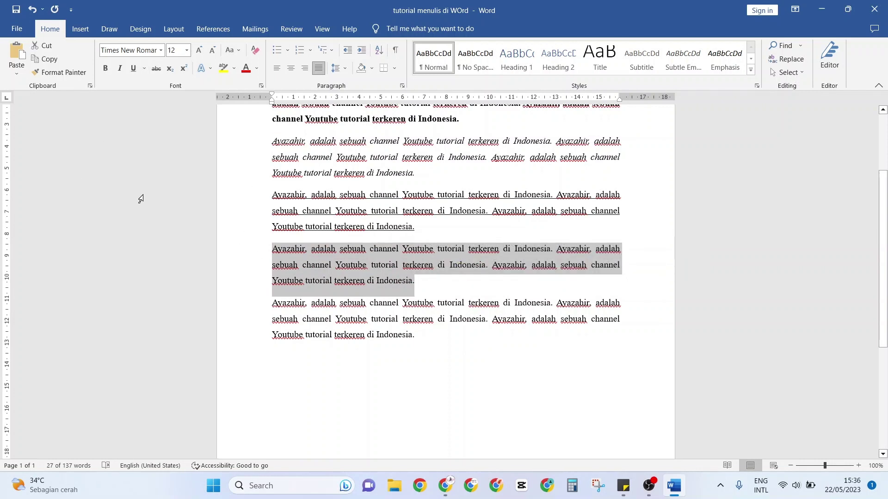
{"action": "left_click", "coordinate": [223, 68]}
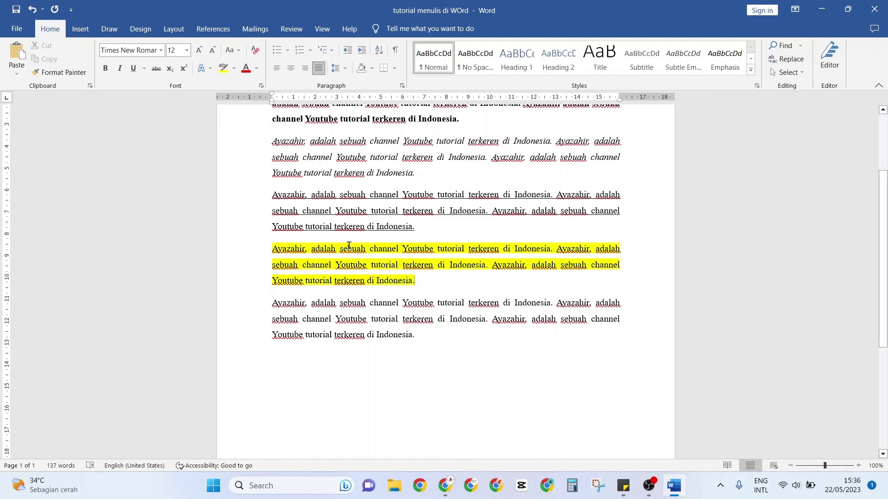
{"action": "left_click", "coordinate": [234, 70]}
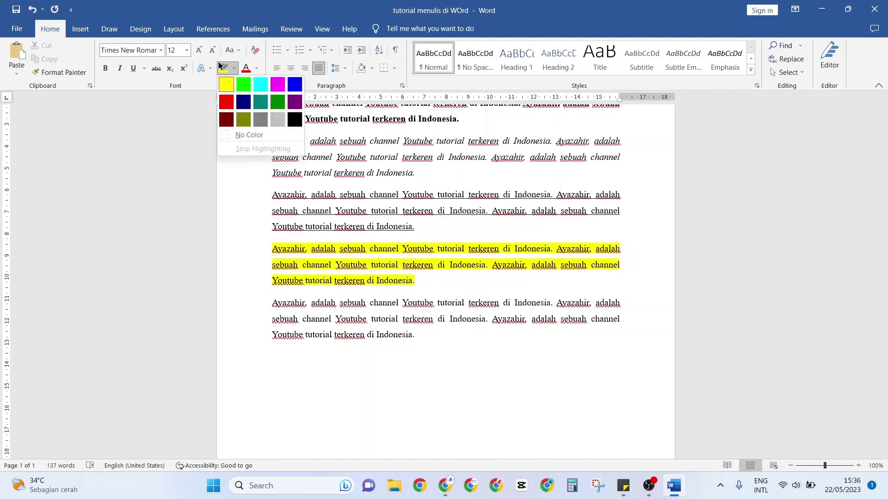
{"action": "left_click", "coordinate": [392, 319]}
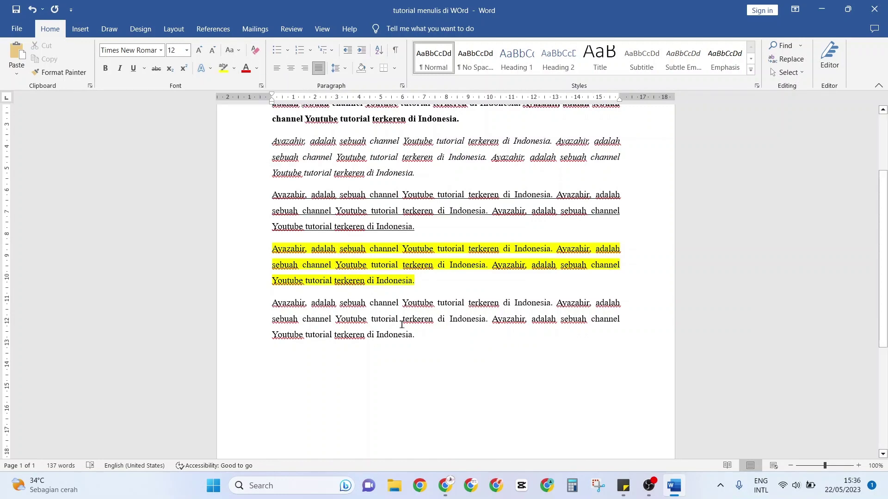
{"action": "scroll", "coordinate": [432, 311], "scroll_direction": "up", "scroll_amount": 1}
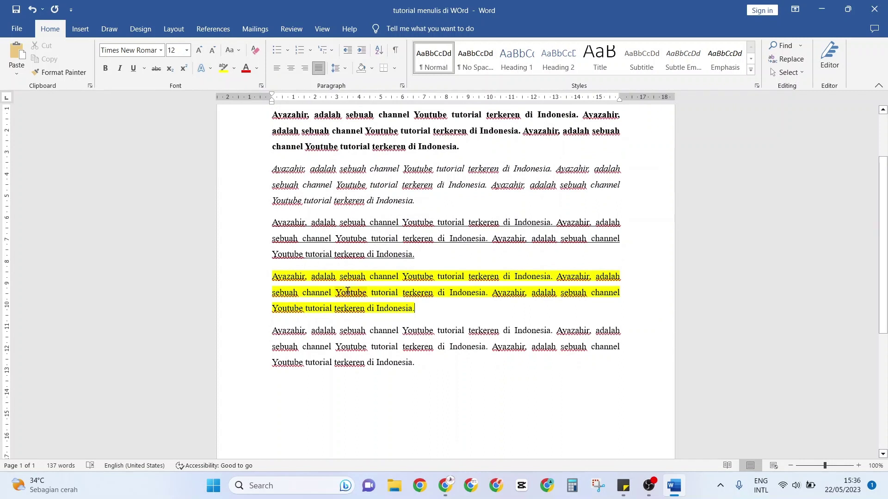
Color the text of the entire fifth paragraph dark red
{"action": "left_click_drag", "start_coordinate": [271, 330], "coordinate": [415, 363]}
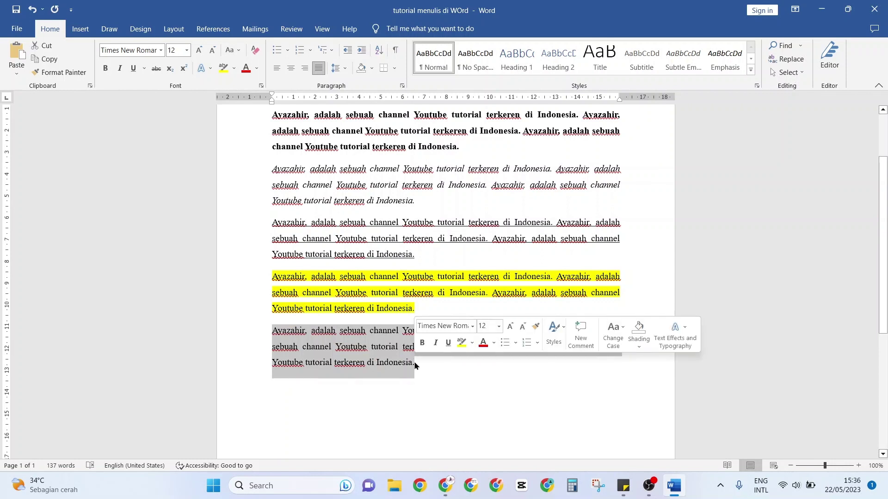
{"action": "left_click", "coordinate": [257, 70]}
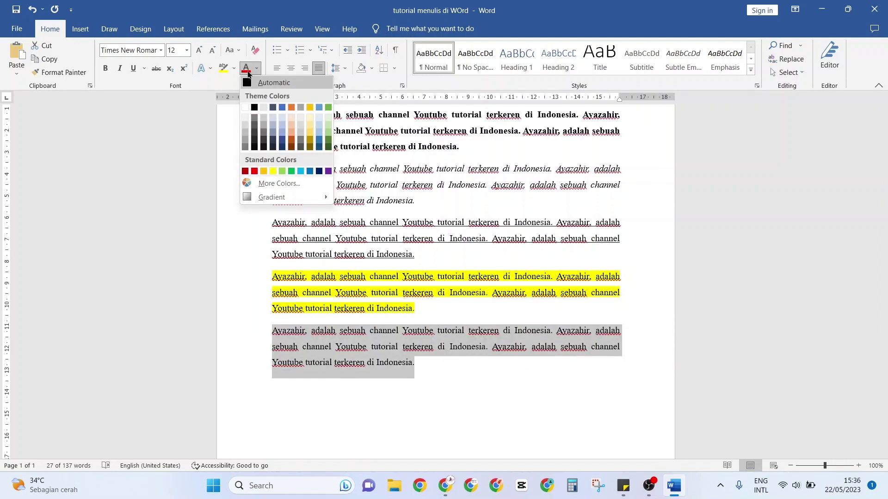
{"action": "left_click", "coordinate": [245, 171]}
{"action": "left_click", "coordinate": [428, 321]}
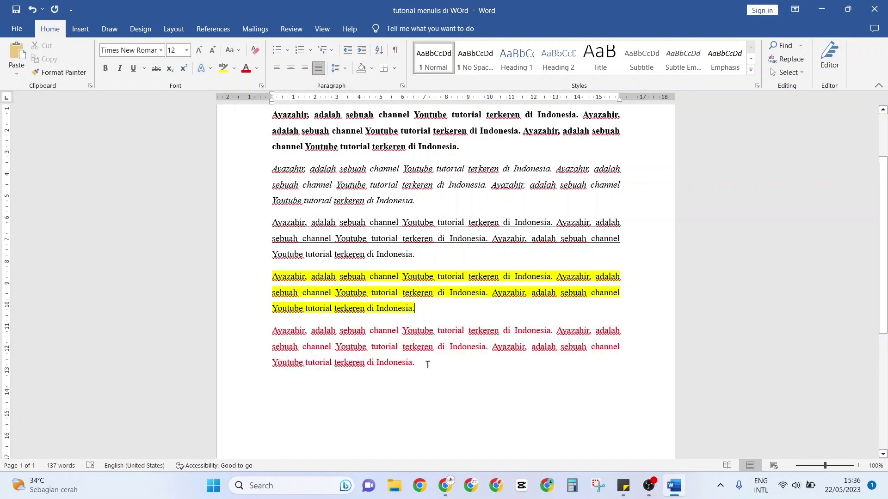
Make the title YOUTUBE AYAZAHIR bold, underlined and dark red, leaving it without italics
{"action": "scroll", "coordinate": [424, 359], "scroll_direction": "up", "scroll_amount": 2}
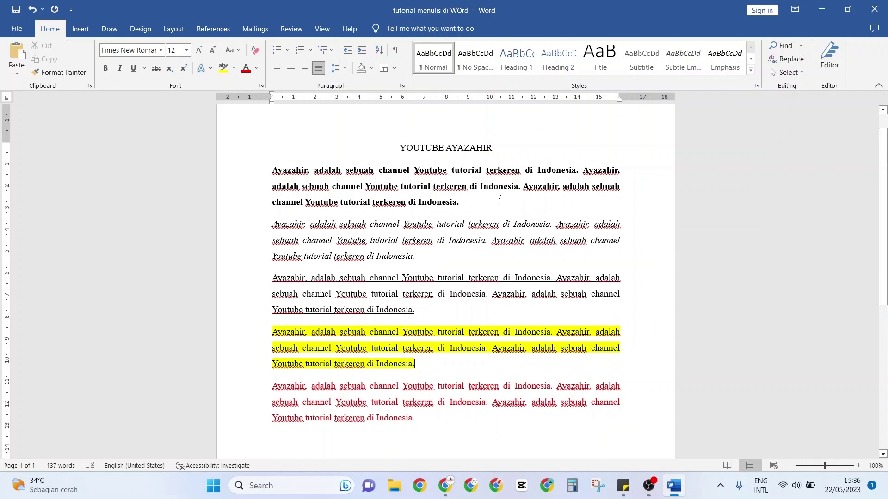
{"action": "left_click", "coordinate": [422, 161]}
{"action": "left_click_drag", "start_coordinate": [399, 148], "coordinate": [496, 150]}
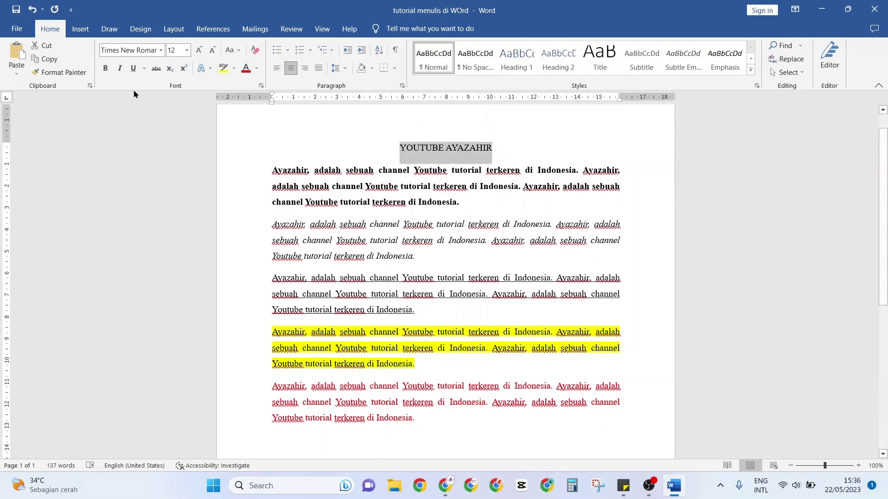
{"action": "left_click", "coordinate": [105, 68]}
{"action": "left_click", "coordinate": [121, 71]}
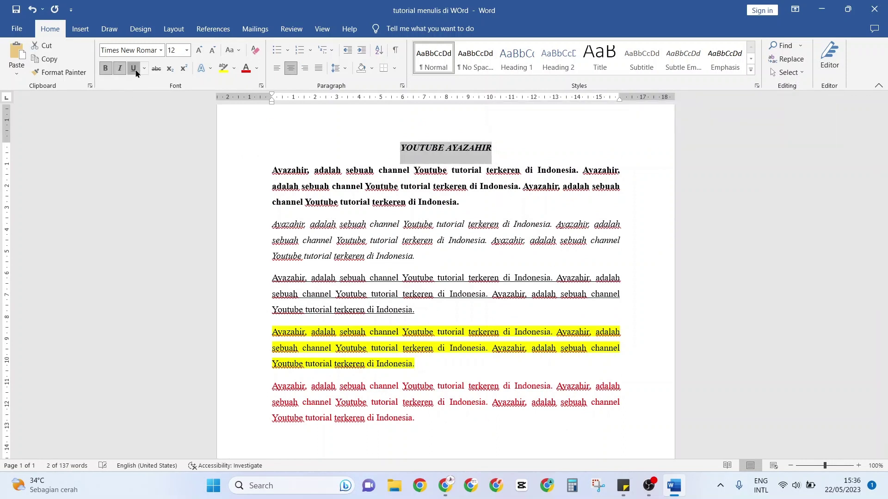
{"action": "left_click", "coordinate": [133, 70]}
{"action": "left_click", "coordinate": [245, 71]}
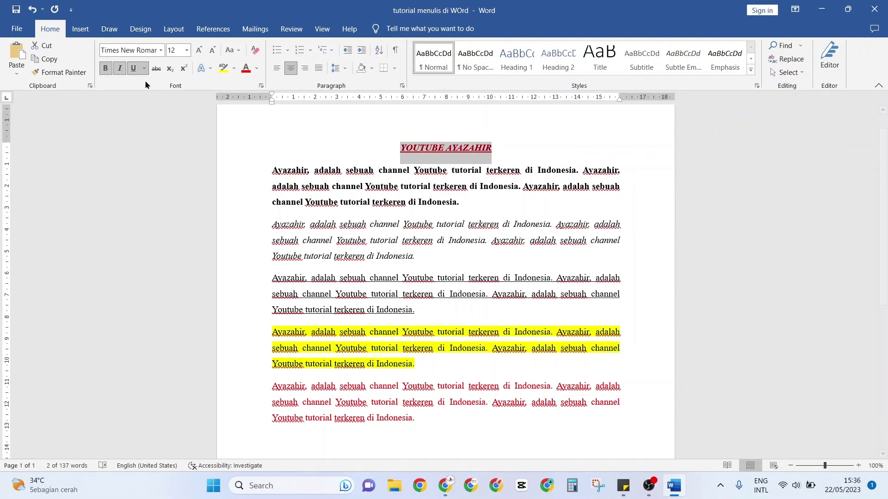
{"action": "left_click", "coordinate": [119, 68]}
{"action": "left_click", "coordinate": [521, 213]}
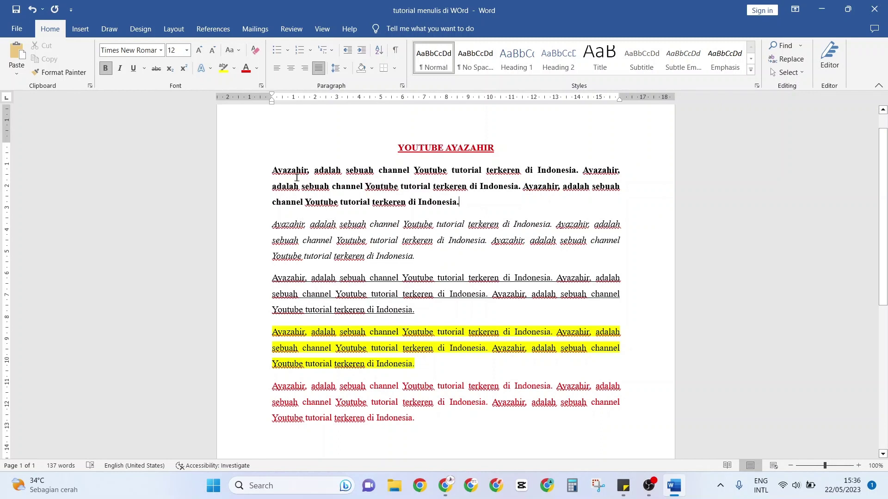
Select all five body paragraphs below the title
{"action": "right_click", "coordinate": [272, 170]}
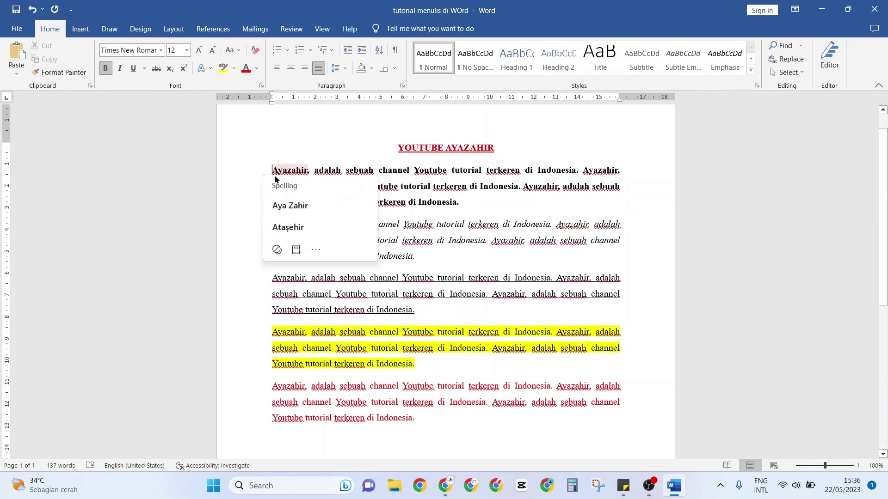
{"action": "left_click", "coordinate": [446, 198]}
{"action": "right_click", "coordinate": [272, 170]}
{"action": "left_click", "coordinate": [272, 170]}
{"action": "left_click_drag", "start_coordinate": [272, 170], "coordinate": [428, 418]}
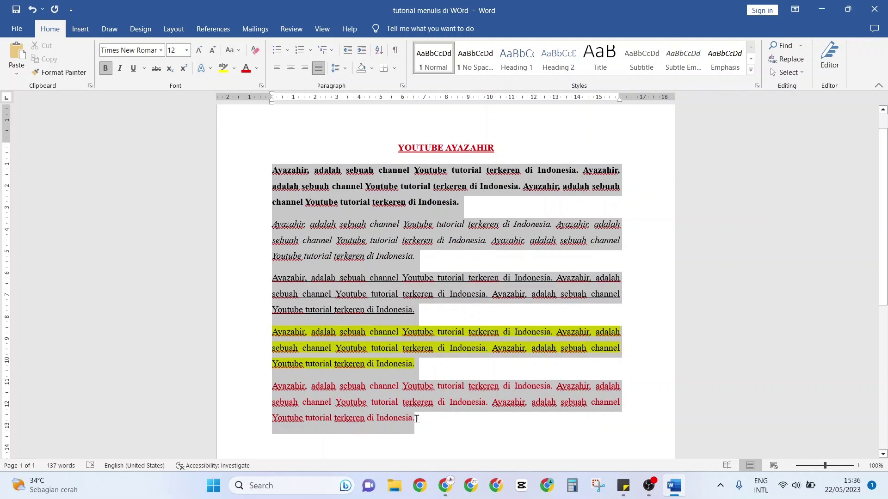
{"action": "left_click_drag", "start_coordinate": [416, 418], "coordinate": [417, 419]}
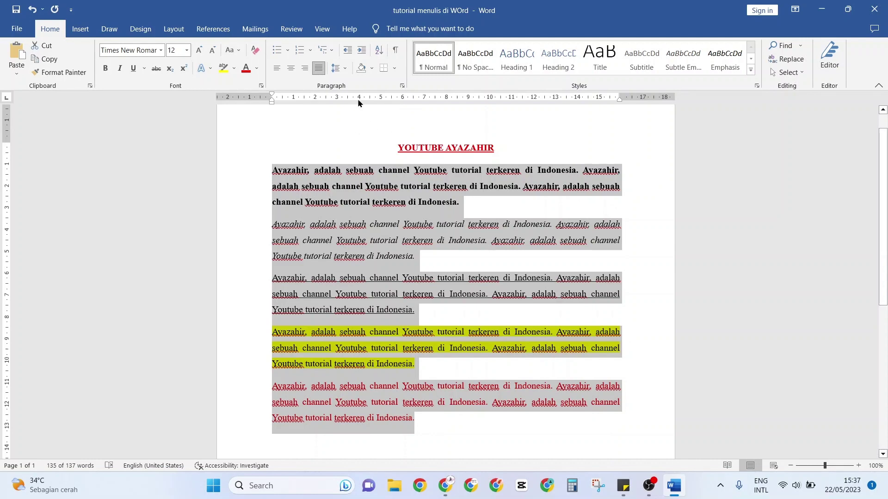
Hide the document rulers and show them again
{"action": "left_click", "coordinate": [322, 29]}
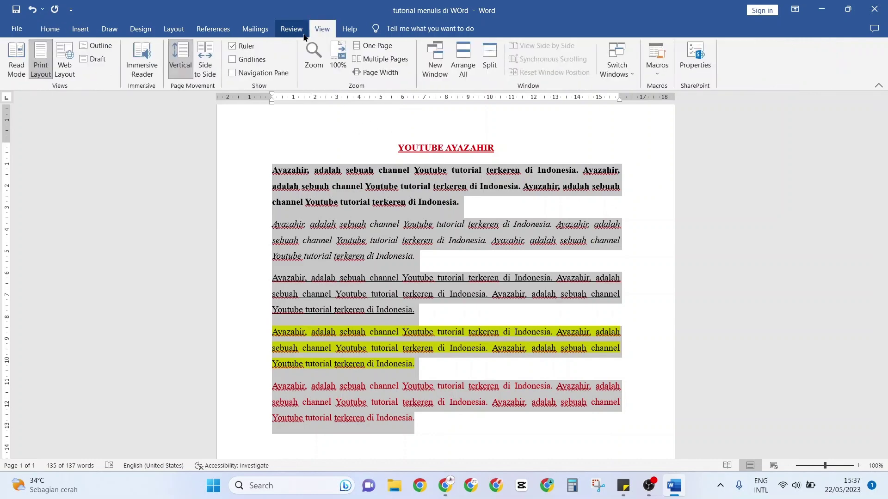
{"action": "left_click", "coordinate": [233, 47]}
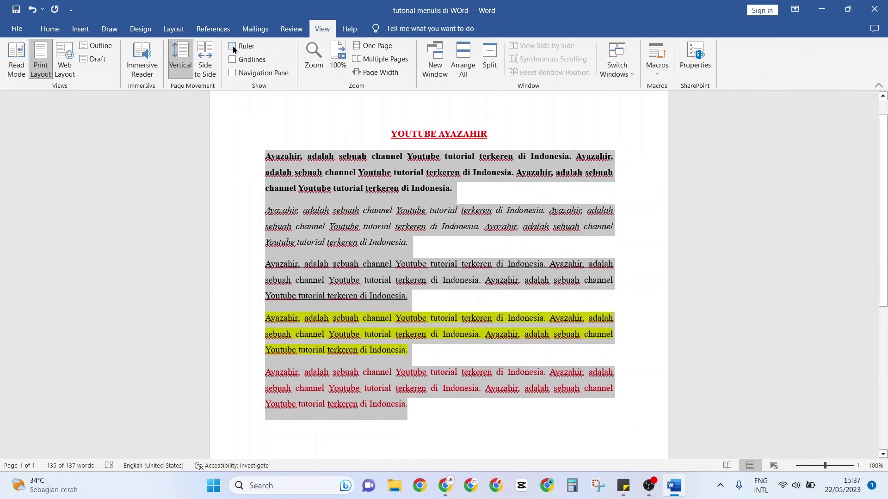
{"action": "left_click", "coordinate": [361, 115]}
{"action": "scroll", "coordinate": [417, 125], "scroll_direction": "up", "scroll_amount": 1}
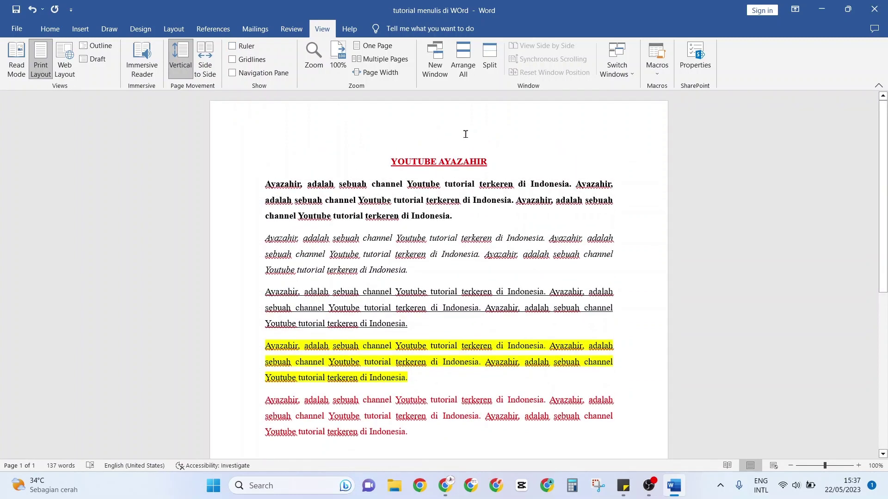
{"action": "scroll", "coordinate": [282, 185], "scroll_direction": "down", "scroll_amount": 1}
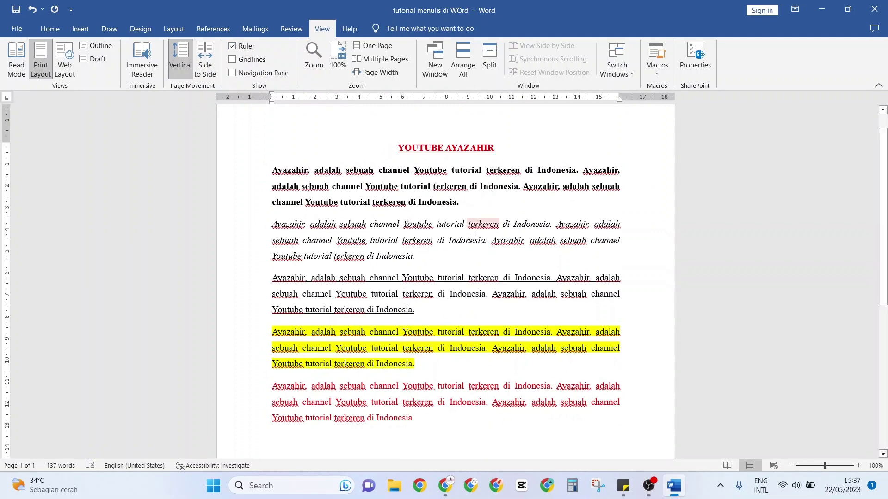
{"action": "right_click", "coordinate": [458, 228]}
Set a 2 cm first-line indent for all five body paragraphs using the ruler
{"action": "left_click_drag", "start_coordinate": [272, 171], "coordinate": [415, 432]}
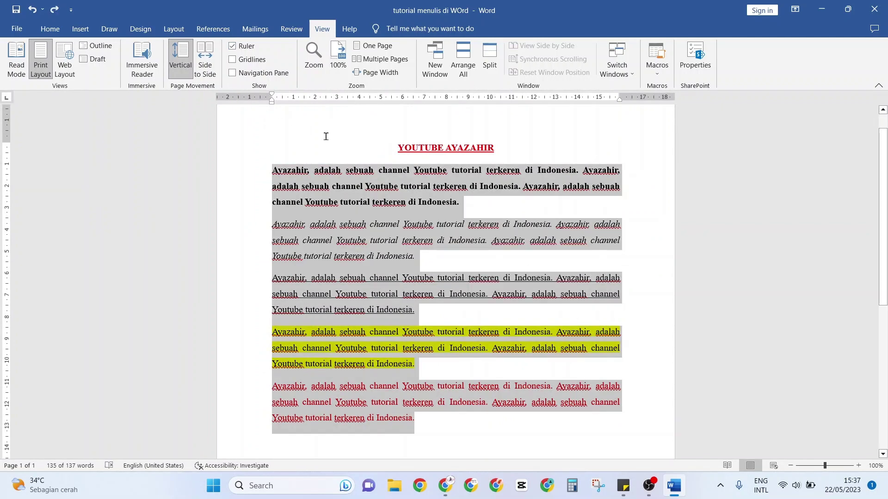
{"action": "left_click", "coordinate": [329, 193]}
{"action": "left_click_drag", "start_coordinate": [277, 176], "coordinate": [416, 420]}
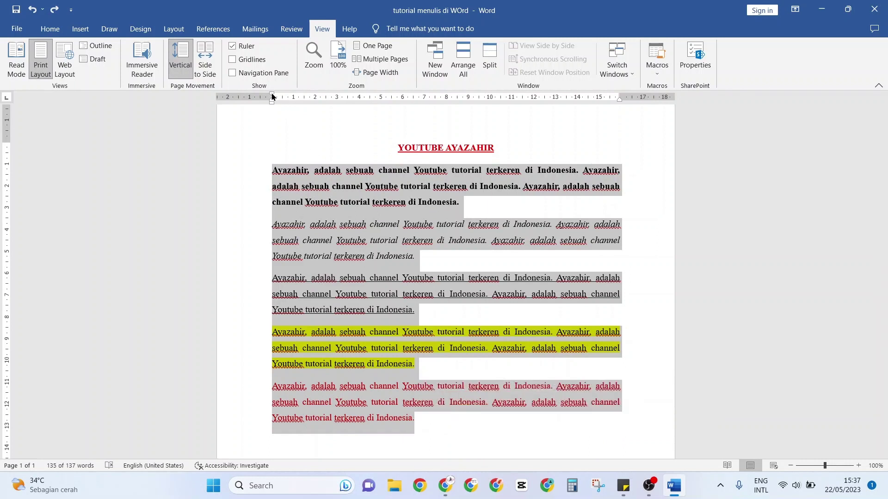
{"action": "left_click_drag", "start_coordinate": [271, 96], "coordinate": [316, 102]}
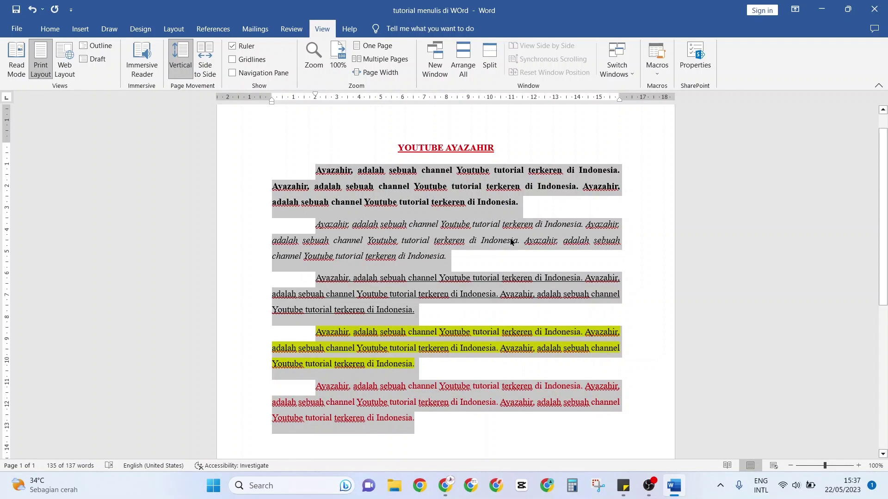
{"action": "left_click", "coordinate": [292, 177]}
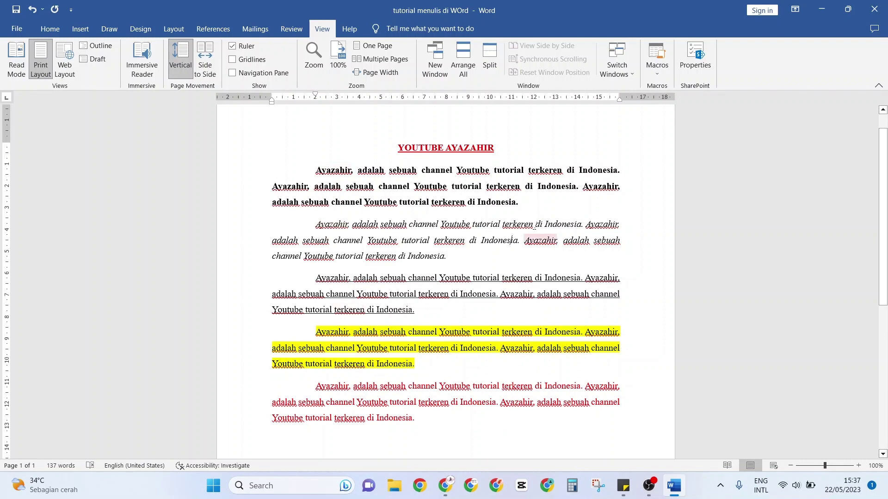
Add an empty line between the title and the first paragraph
{"action": "key", "text": "ctrl+z"}
{"action": "scroll", "coordinate": [515, 209], "scroll_direction": "down", "scroll_amount": 2}
{"action": "scroll", "coordinate": [515, 209], "scroll_direction": "up", "scroll_amount": 3}
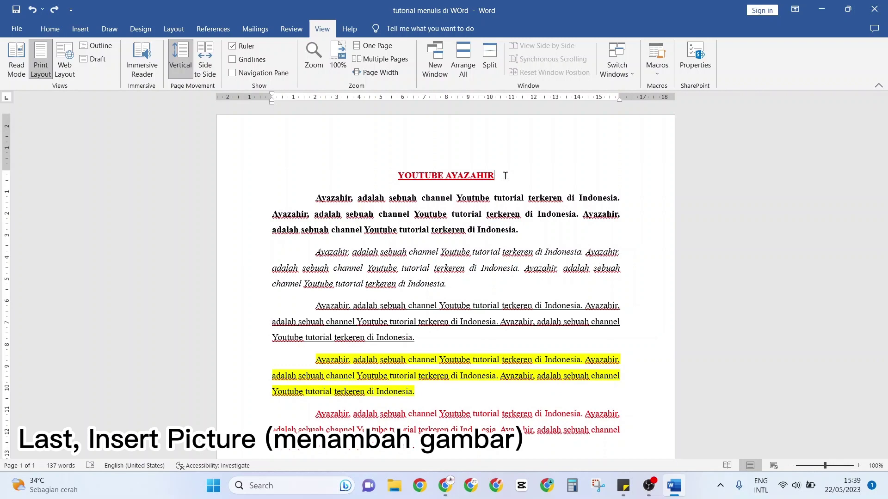
{"action": "left_click", "coordinate": [505, 176]}
{"action": "key", "text": "Return"}
{"action": "left_click", "coordinate": [50, 29]}
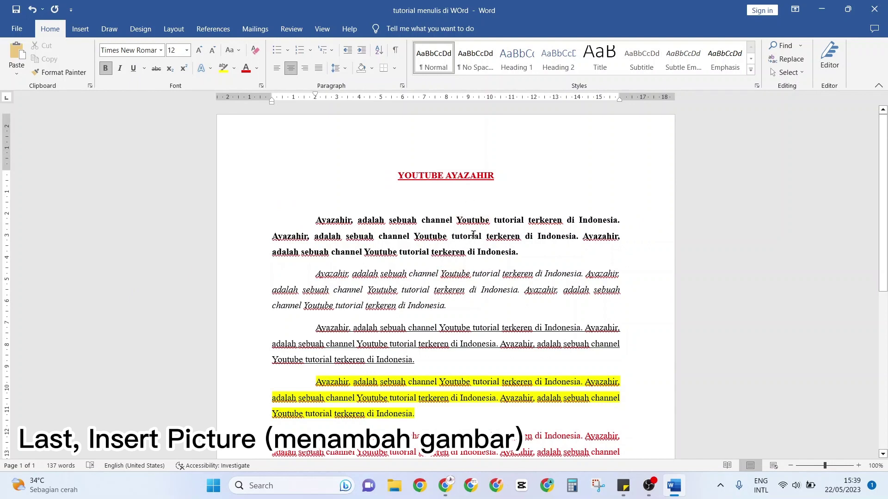
{"action": "scroll", "coordinate": [474, 234], "scroll_direction": "down", "scroll_amount": 1}
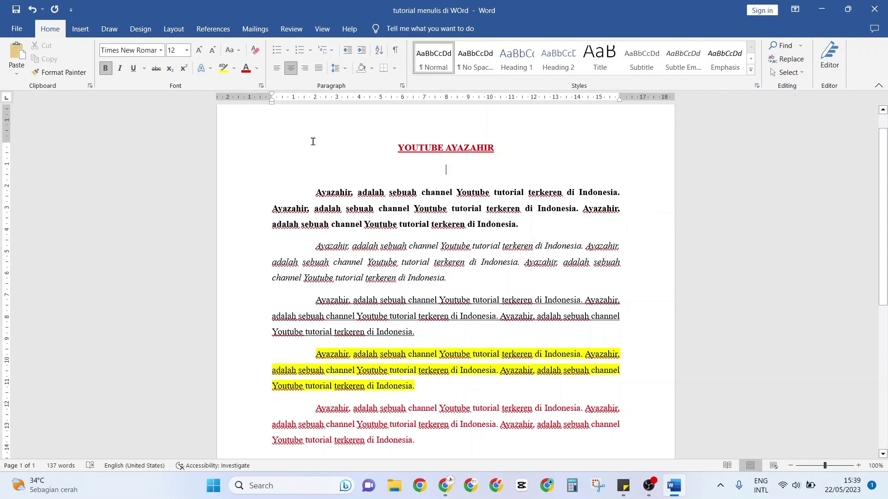
Insert the picture youtube-logo from this device on the empty line below the title
{"action": "left_click", "coordinate": [80, 28]}
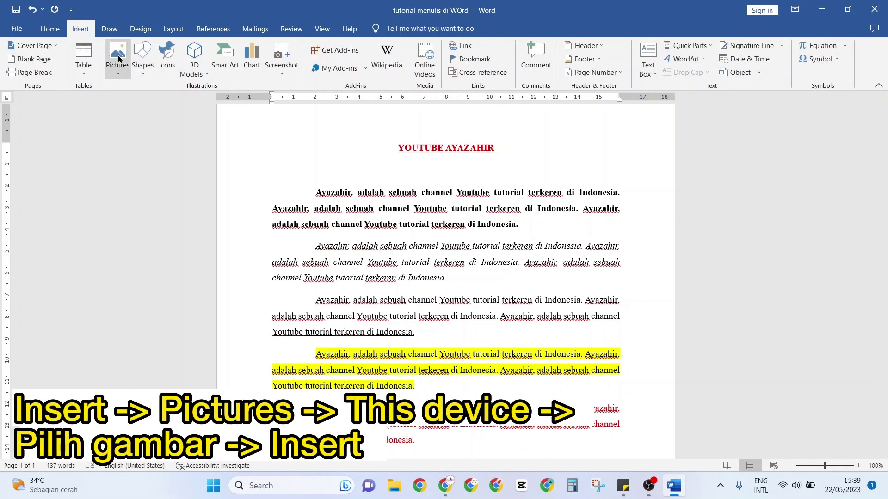
{"action": "left_click", "coordinate": [118, 59]}
{"action": "left_click", "coordinate": [125, 103]}
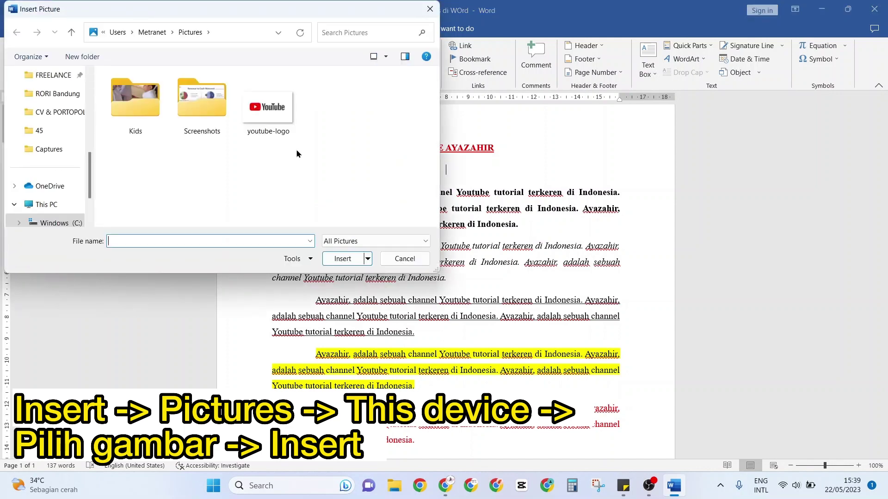
{"action": "left_click", "coordinate": [268, 108]}
{"action": "left_click", "coordinate": [343, 259]}
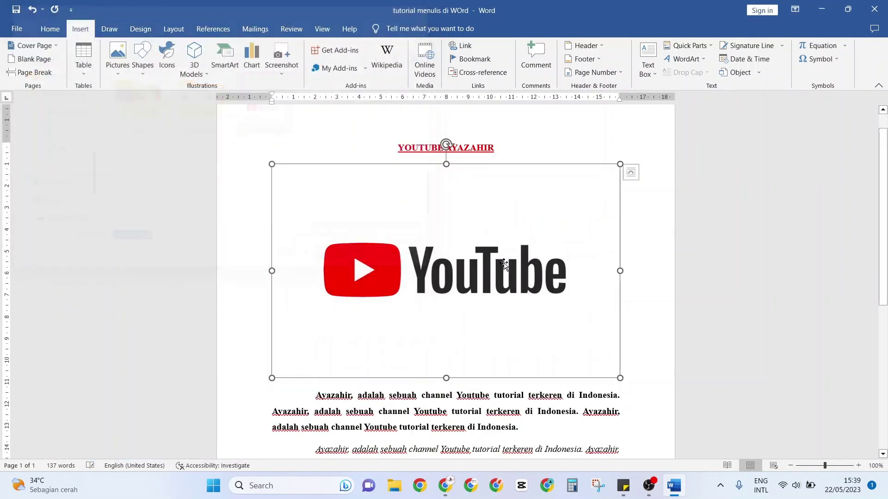
Crop the blank space above and below the YouTube logo to a picture height of about 3.81 cm
{"action": "scroll", "coordinate": [500, 258], "scroll_direction": "down", "scroll_amount": 3}
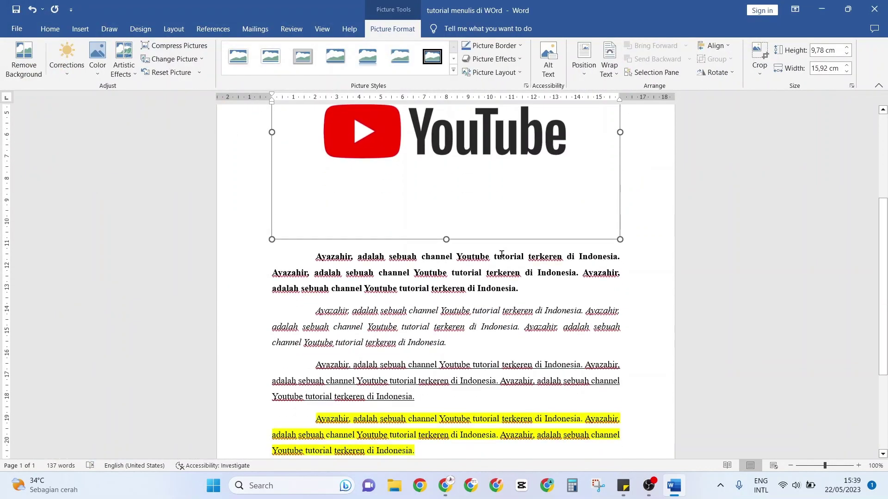
{"action": "scroll", "coordinate": [502, 255], "scroll_direction": "up", "scroll_amount": 3}
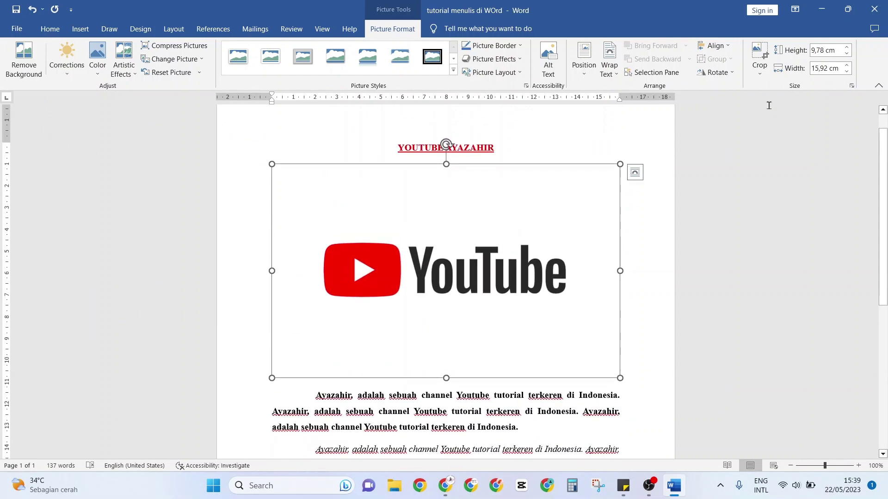
{"action": "left_click", "coordinate": [758, 49]}
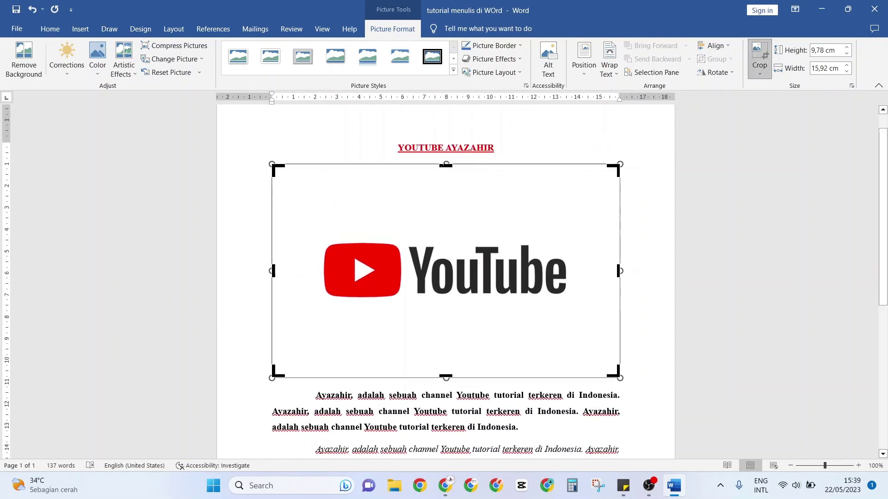
{"action": "left_click_drag", "start_coordinate": [443, 166], "coordinate": [452, 226]}
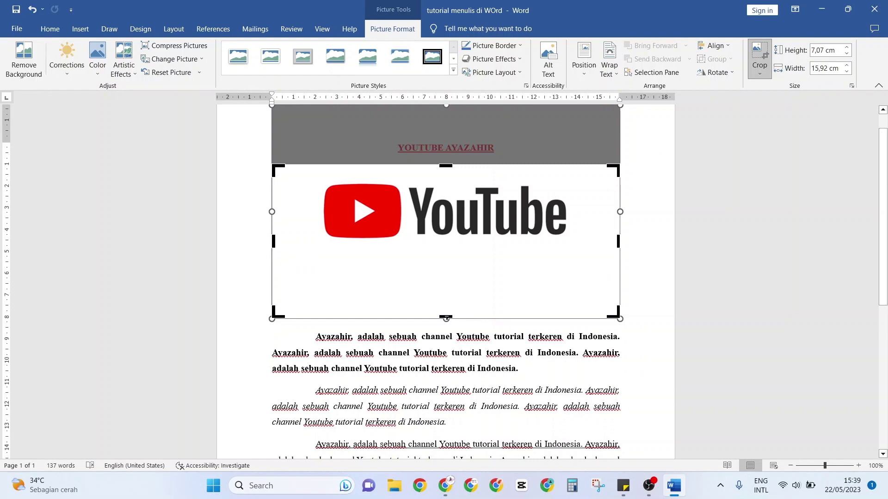
{"action": "left_click_drag", "start_coordinate": [446, 319], "coordinate": [445, 245]}
{"action": "left_click", "coordinate": [650, 210]}
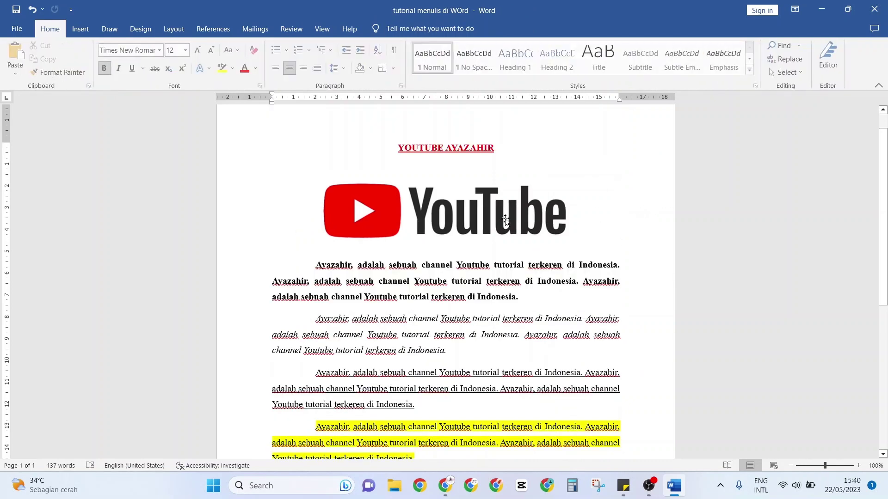
Shrink the YouTube logo picture proportionally to about 15.66 cm wide and 3.75 cm high
{"action": "left_click", "coordinate": [505, 221]}
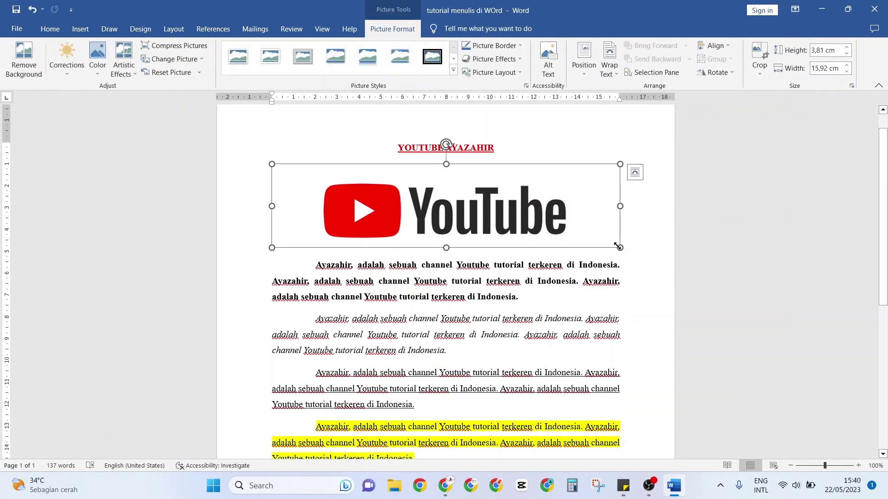
{"action": "left_click_drag", "start_coordinate": [618, 246], "coordinate": [564, 246]}
{"action": "left_click", "coordinate": [442, 276]}
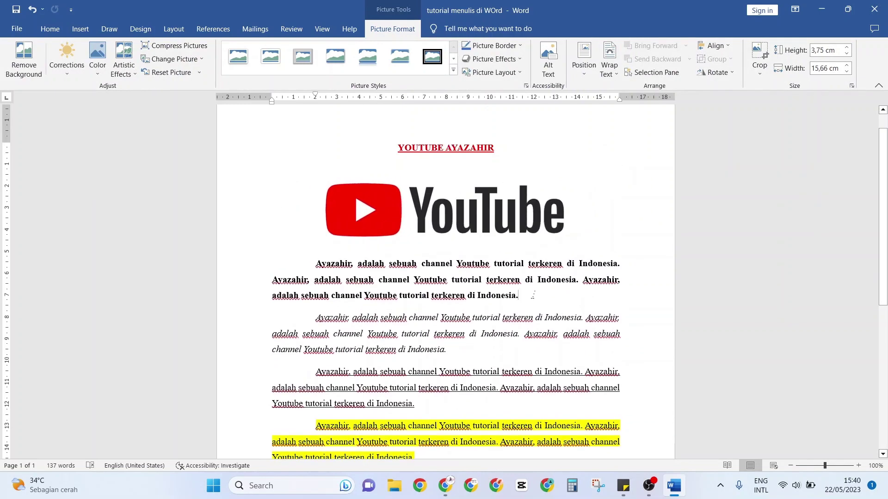
Review the finished document from the title and logo down to the last paragraph
{"action": "scroll", "coordinate": [442, 276], "scroll_direction": "down", "scroll_amount": 1}
{"action": "scroll", "coordinate": [442, 276], "scroll_direction": "down", "scroll_amount": 4}
{"action": "scroll", "coordinate": [442, 275], "scroll_direction": "up", "scroll_amount": 5}
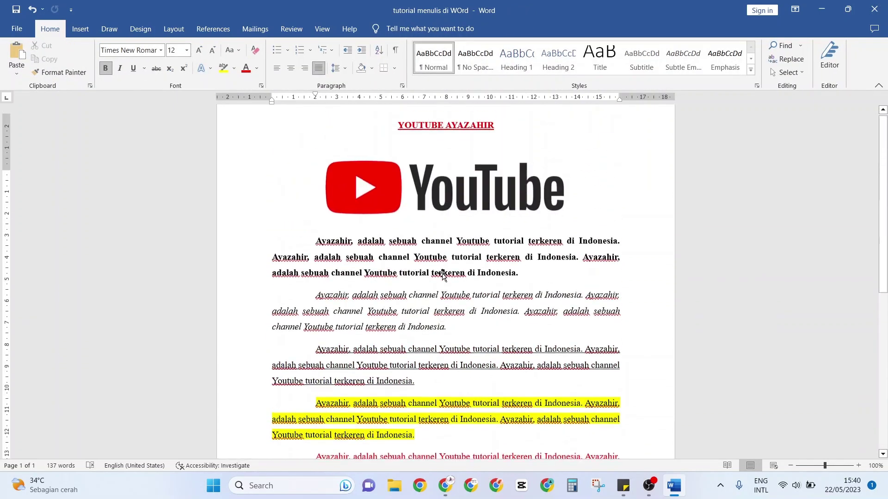
{"action": "scroll", "coordinate": [442, 274], "scroll_direction": "down", "scroll_amount": 3}
{"action": "scroll", "coordinate": [442, 273], "scroll_direction": "down", "scroll_amount": 1}
{"action": "scroll", "coordinate": [442, 274], "scroll_direction": "up", "scroll_amount": 3}
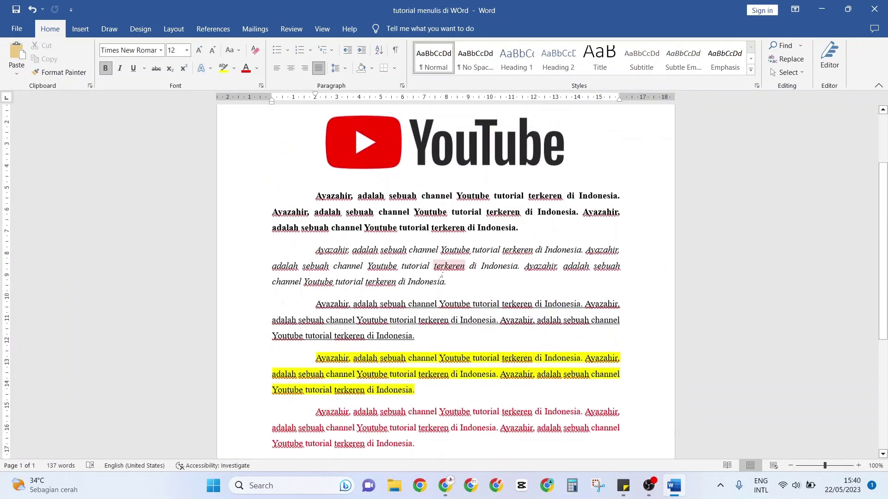
{"action": "right_click", "coordinate": [321, 200]}
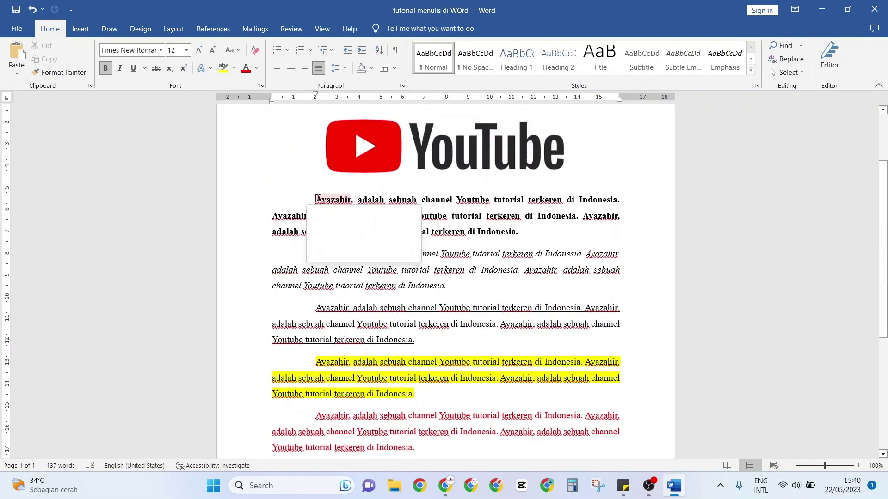
{"action": "scroll", "coordinate": [509, 277], "scroll_direction": "up", "scroll_amount": 1}
{"action": "left_click", "coordinate": [532, 252]}
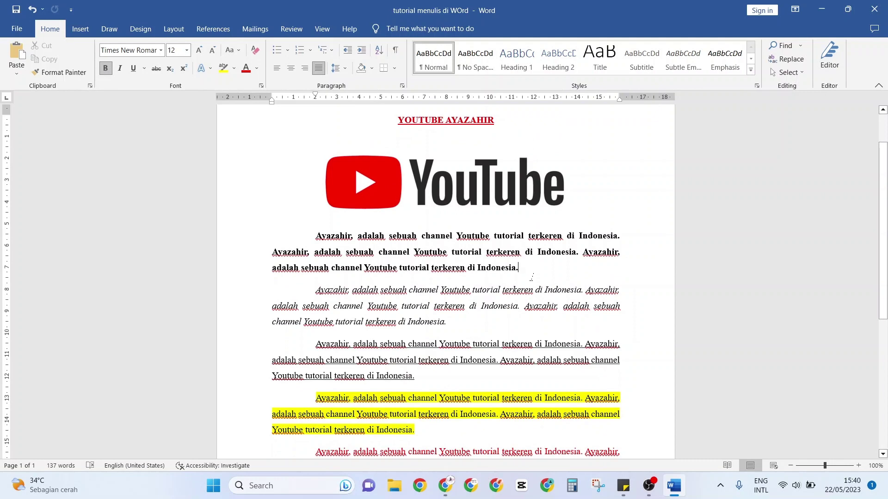